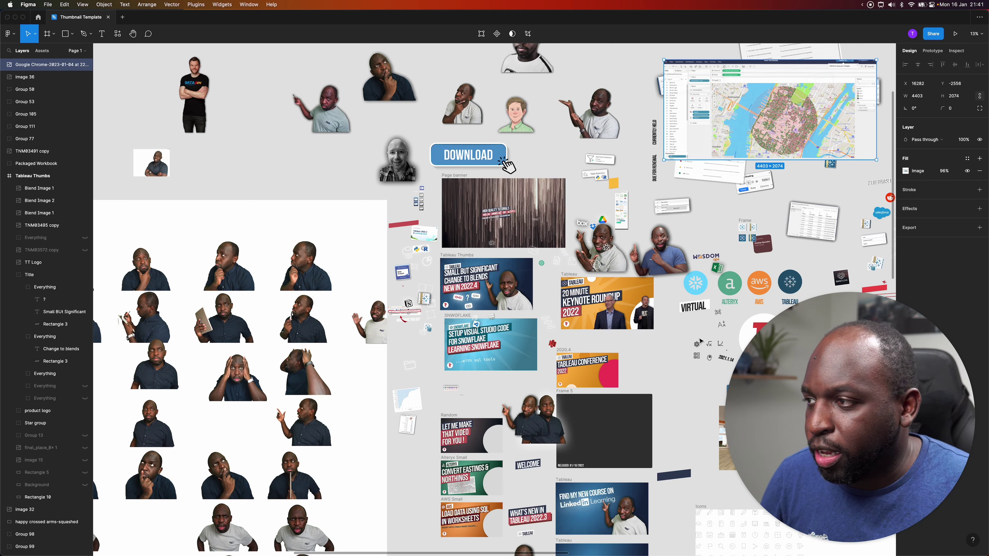
Deselect everything, zoom out to view the whole board, and turn on on-screen annotation.
left_click(359, 173)
key("super+minus")
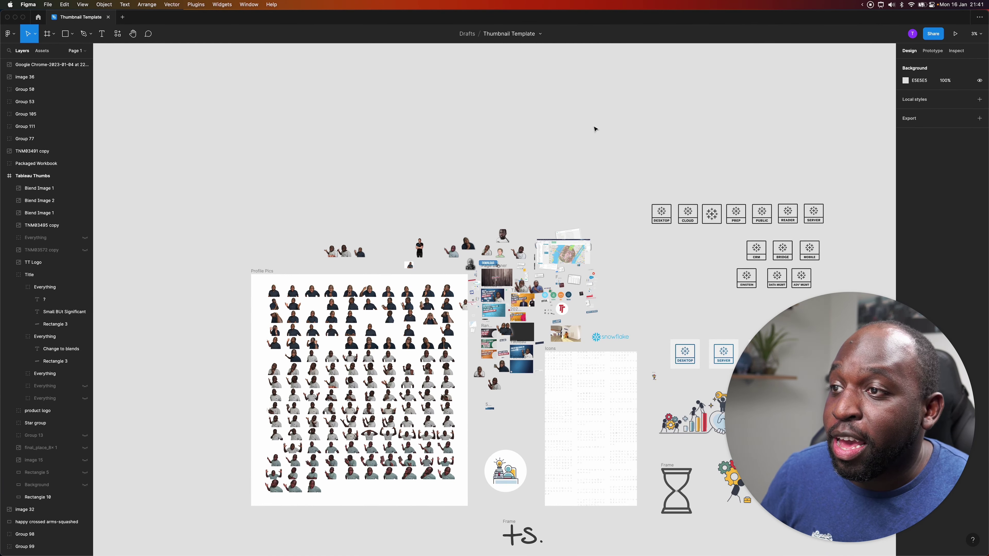
scroll(596, 127, "down", 3)
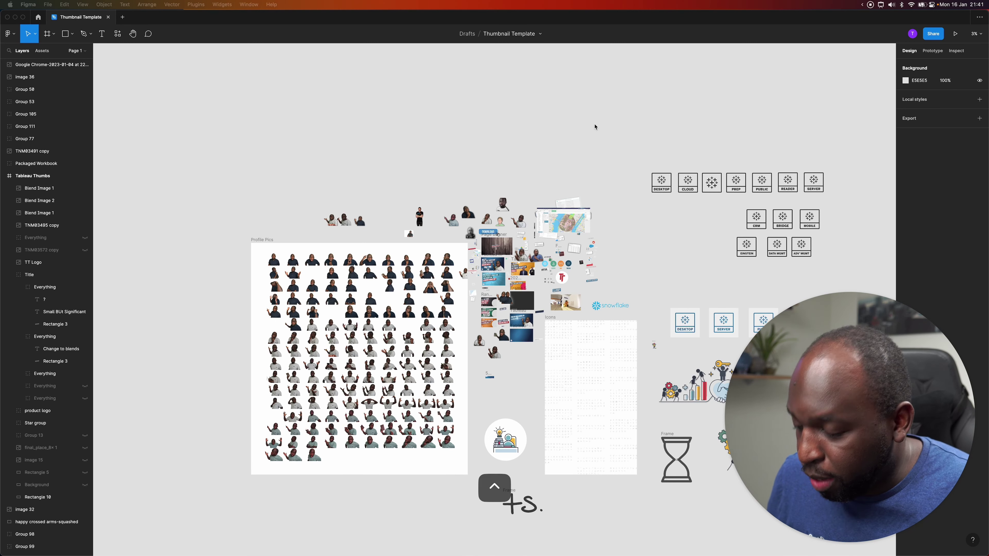
key("ctrl+shift+a")
Draw a red arrow at the Profile Pics photos, clear it, then zoom in on that grid.
mouse_move(393, 131)
left_mouse_down()
mouse_move(391, 224)
mouse_move(369, 305)
left_mouse_up()
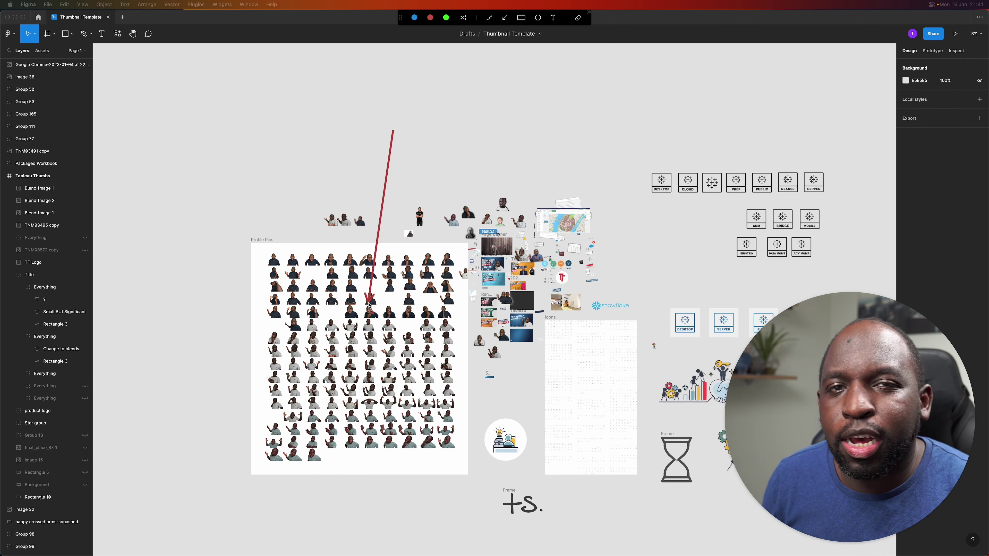
key("Escape")
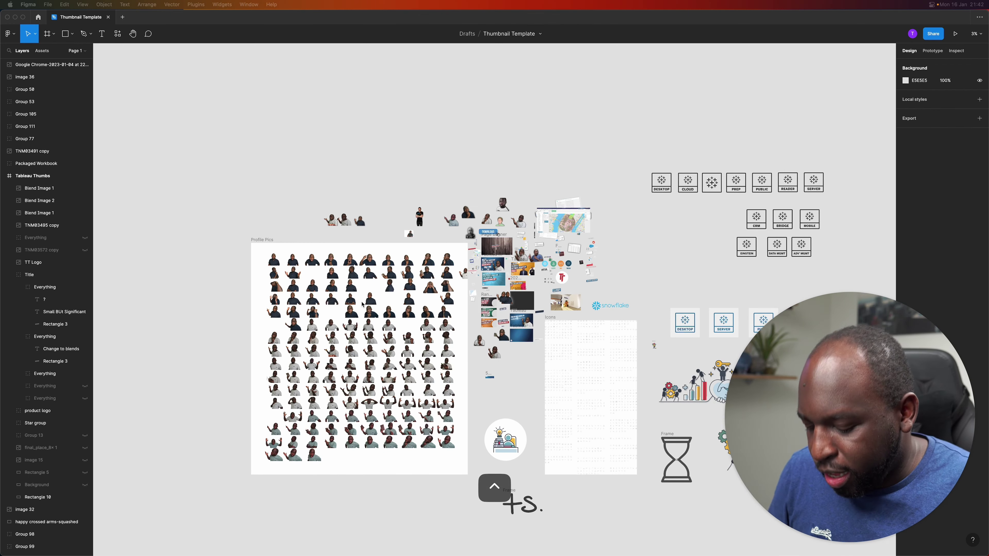
key("super+equal")
scroll(357, 333, "down", 2)
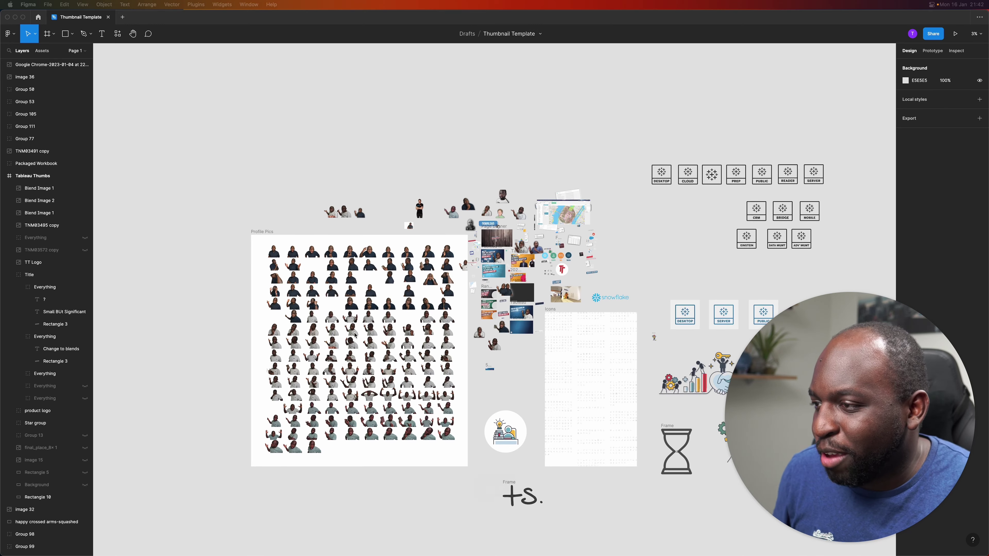
scroll(355, 332, "up", 5)
scroll(355, 332, "up", 3)
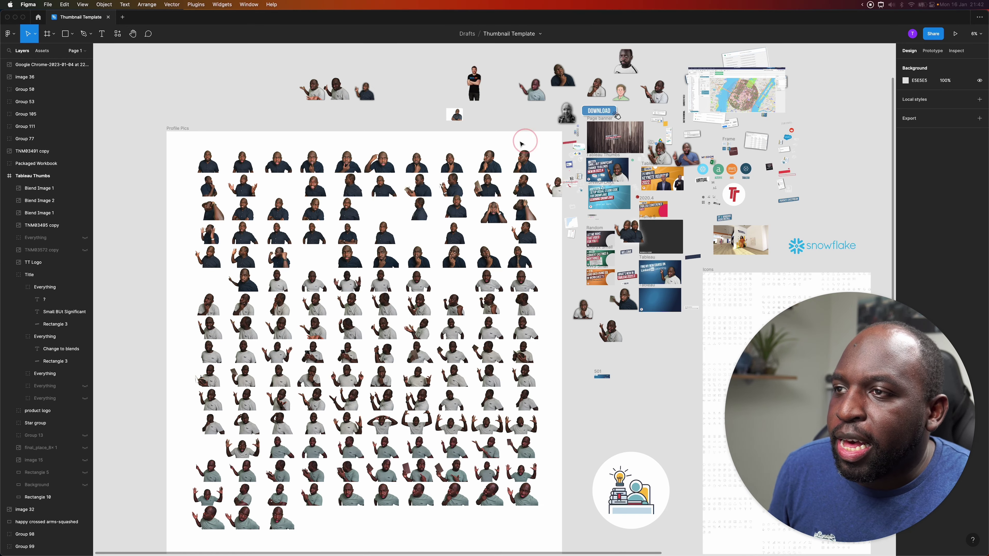
Pan to reveal the Tableau product icon boxes, teamwork illustrations and hourglass.
left_click_drag(548, 142, 320, 126)
left_click_drag(541, 137, 496, 120)
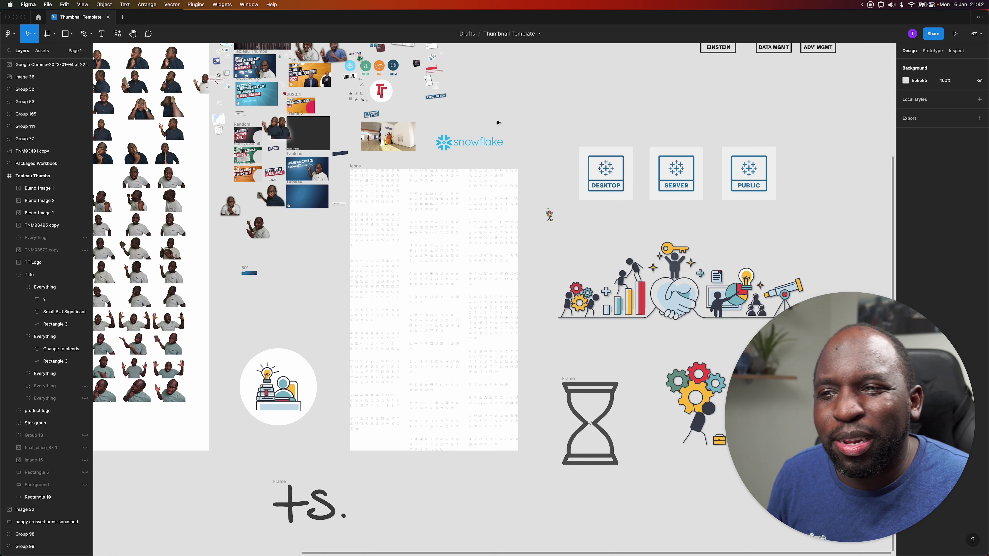
scroll(497, 122, "up", 5)
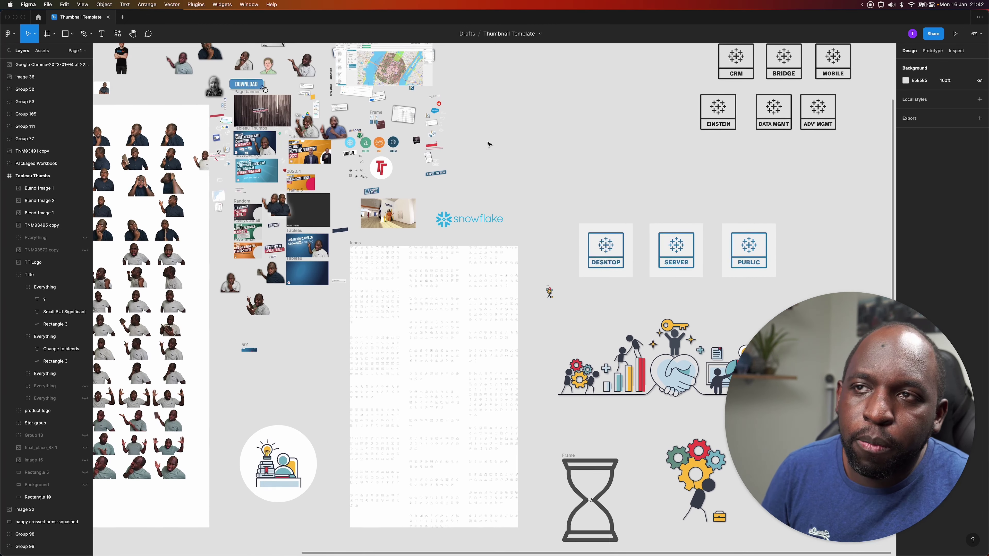
scroll(567, 187, "up", 3)
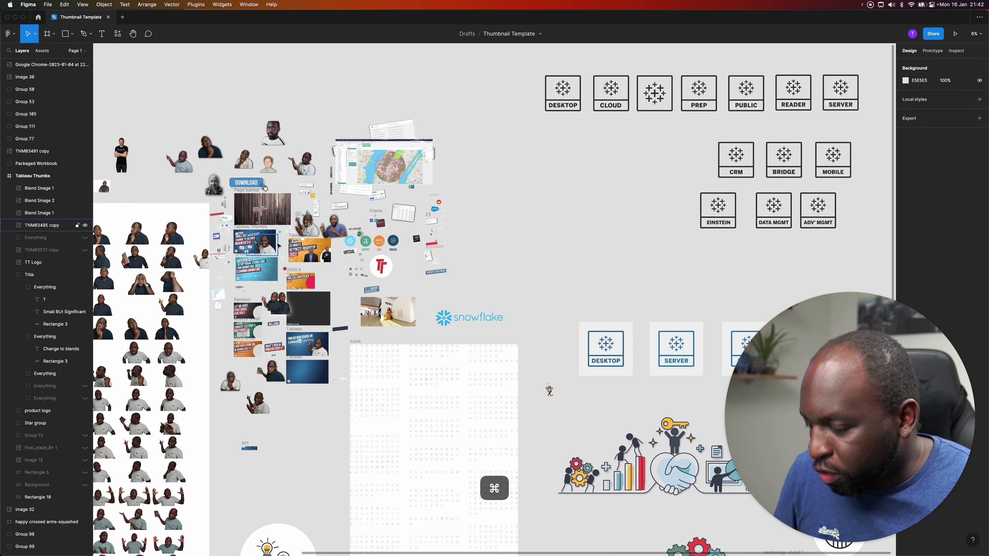
Zoom in and select the 1920×1080 'Small But Significant Change to Blends' thumbnail frame.
scroll(276, 248, "up", 2)
scroll(276, 248, "up", 5)
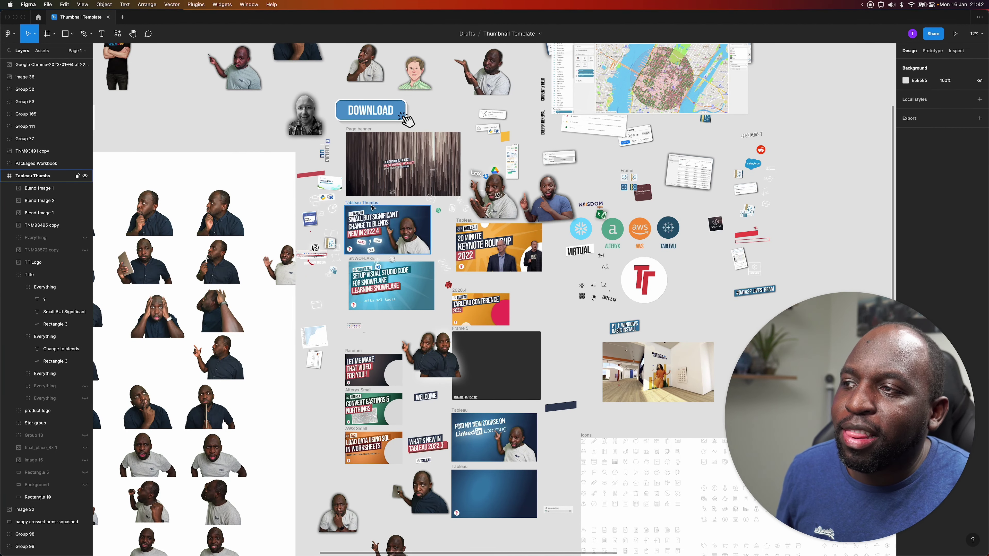
left_click(406, 213)
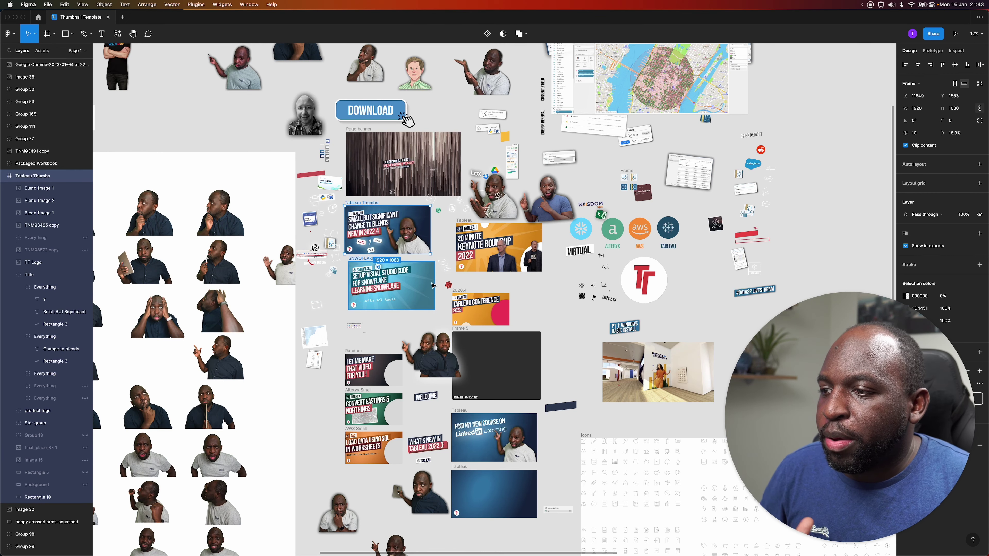
Browse the past thumbnails below: Alteryx eastings, AWS SQL loading, Tableau 2022.3, LinkedIn Learning.
scroll(418, 262, "down", 2)
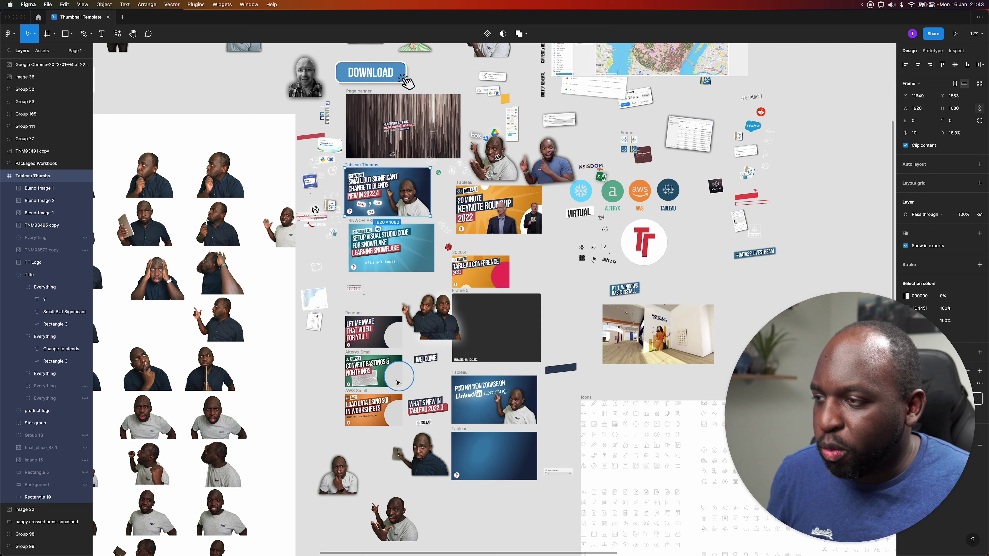
scroll(373, 302, "up", 5)
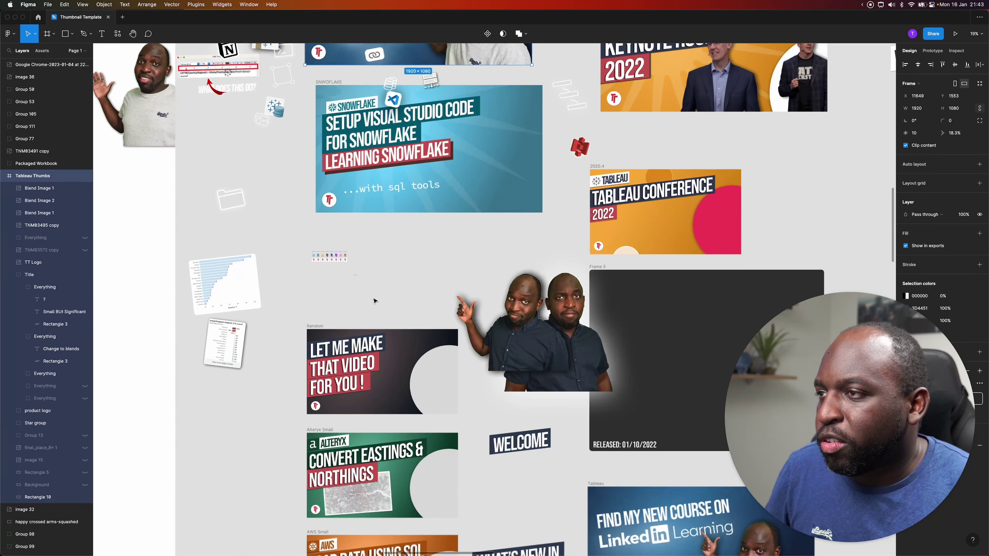
scroll(409, 261, "up", 6)
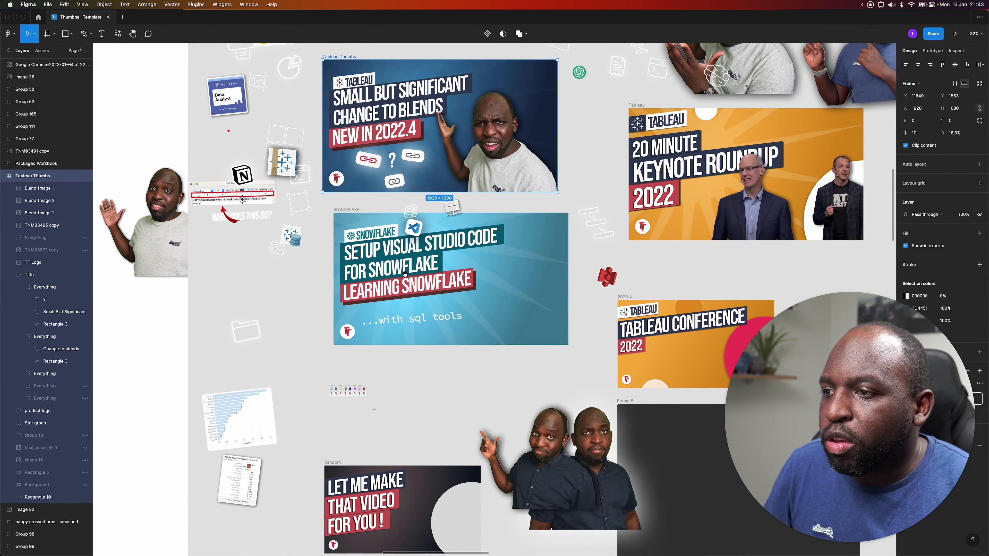
scroll(405, 274, "up", 1)
scroll(401, 276, "down", 4)
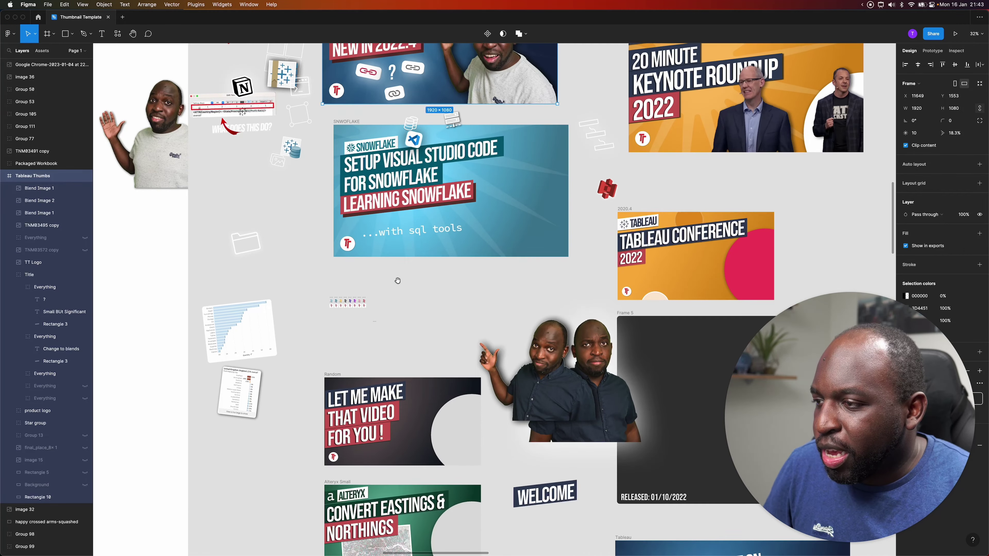
scroll(398, 280, "down", 10)
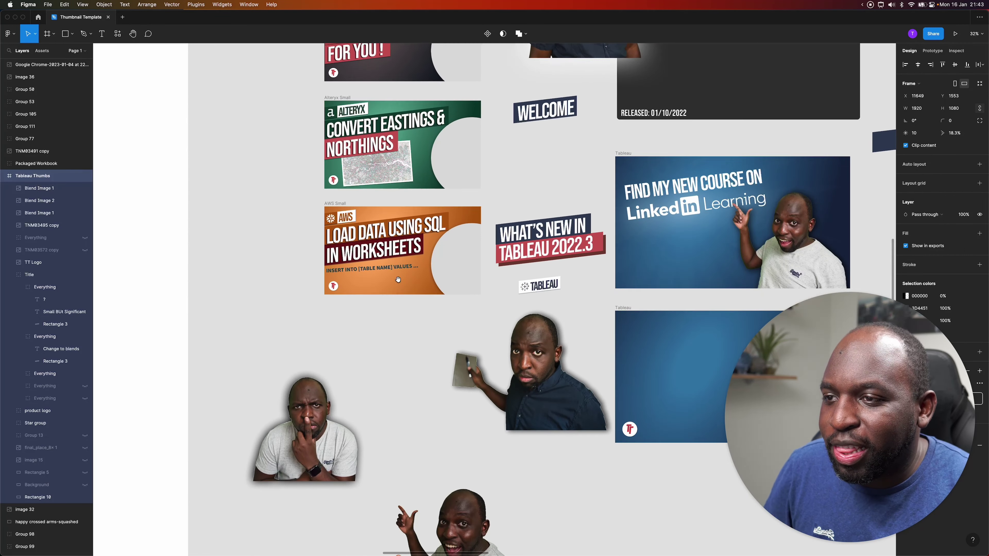
Scroll around the 'High Quality Tutorials' page banner, selecting its YouTube logo.
scroll(398, 279, "down", 15)
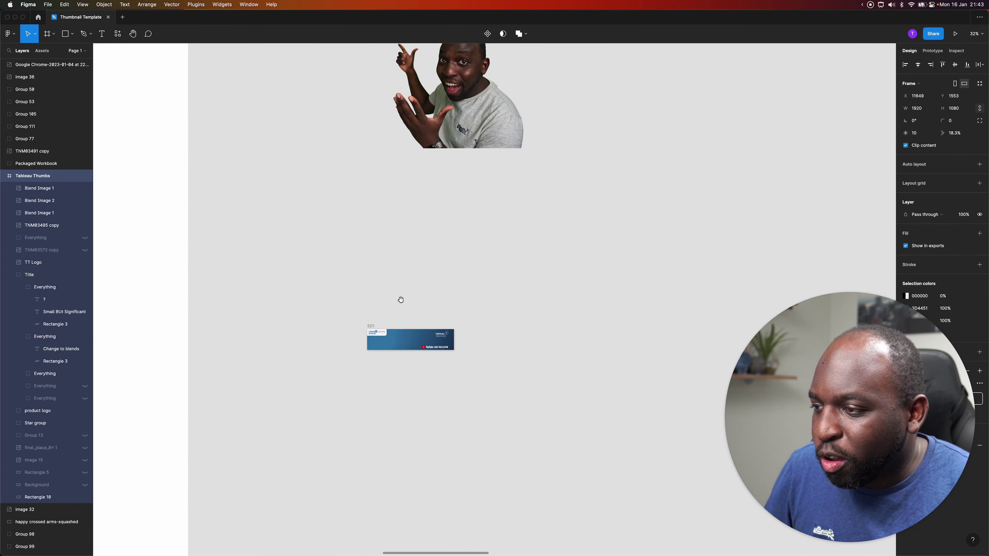
scroll(401, 307, "up", 10, "super")
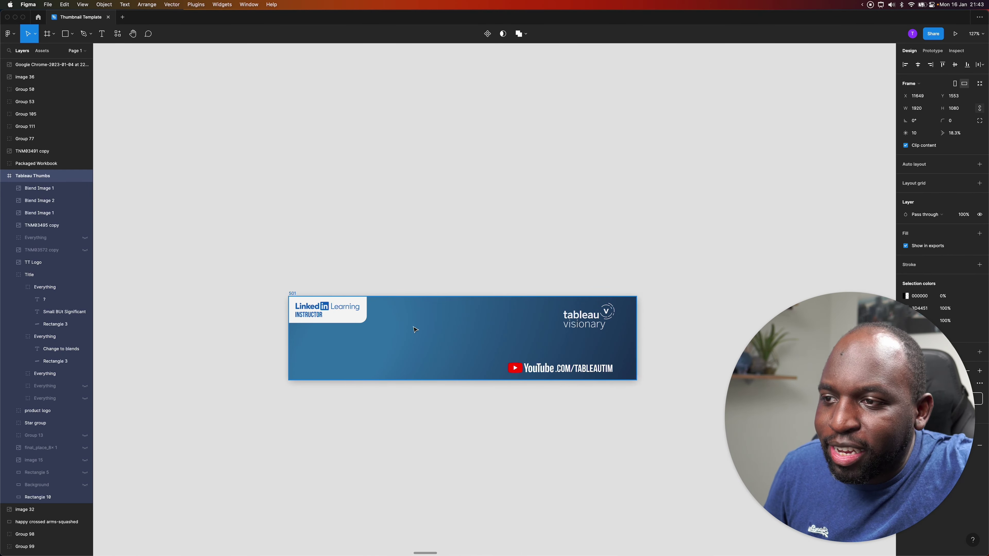
left_click(514, 368, "super")
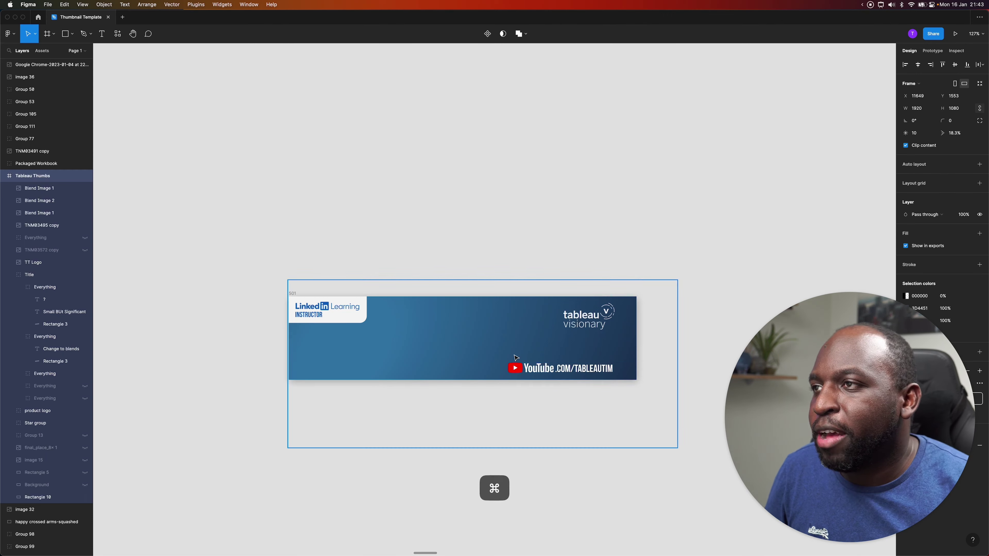
scroll(516, 362, "up", 5, "super")
scroll(517, 358, "down", 8, "super")
scroll(517, 356, "down", 10, "super")
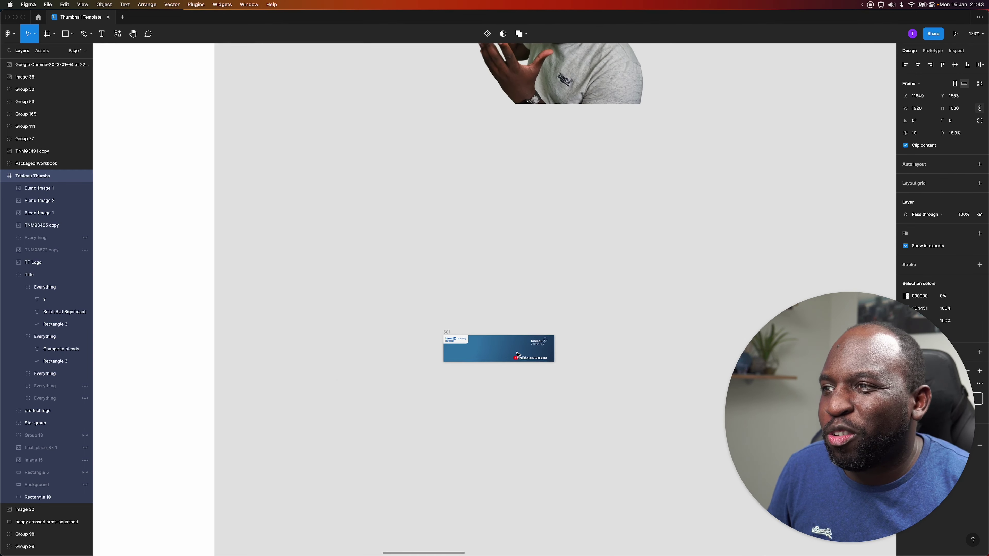
scroll(467, 378, "down", 8, "super")
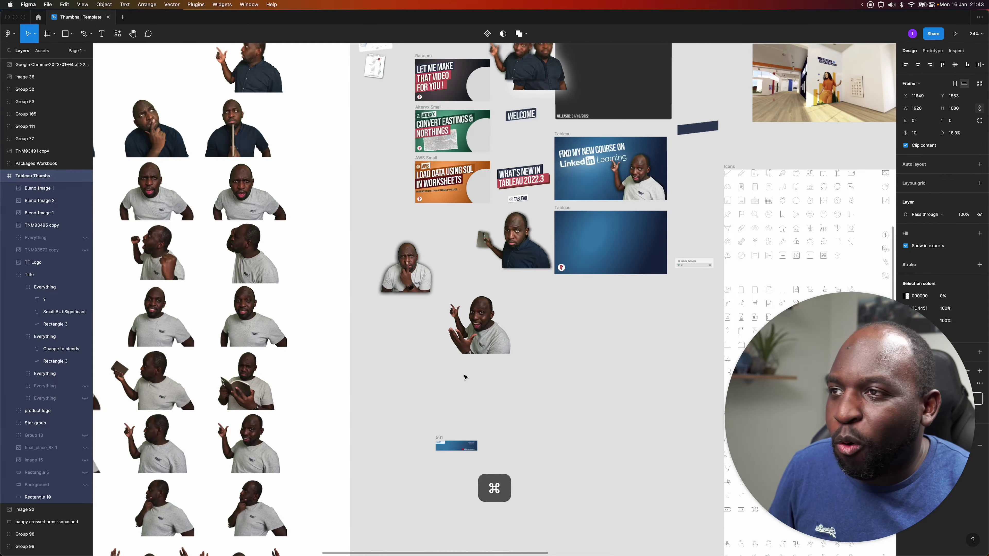
scroll(492, 329, "up", 5)
scroll(492, 329, "up", 10)
scroll(492, 329, "right", 5)
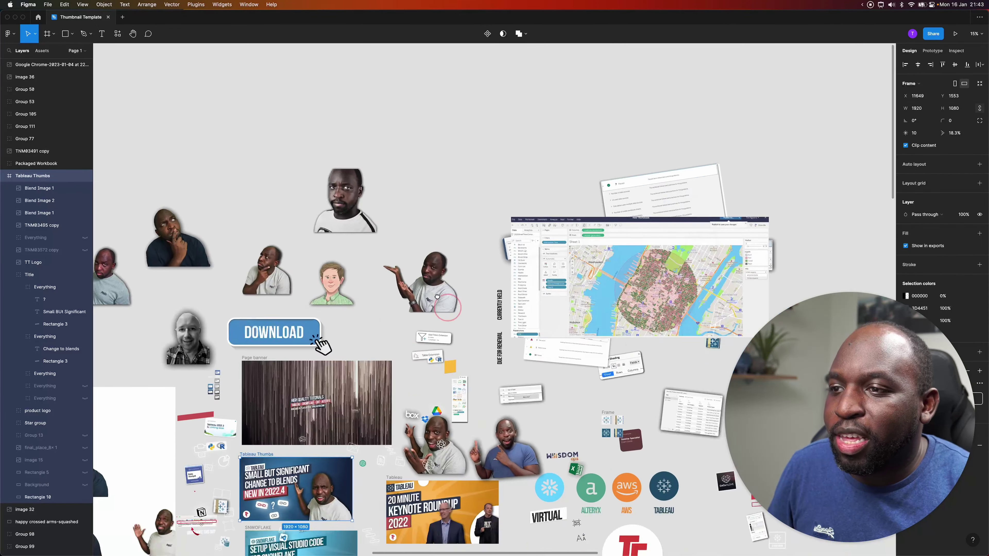
Move the Tableau map screenshot up and right, then scroll to the Tableau Thumbs frame.
left_click_drag(437, 297, 367, 209)
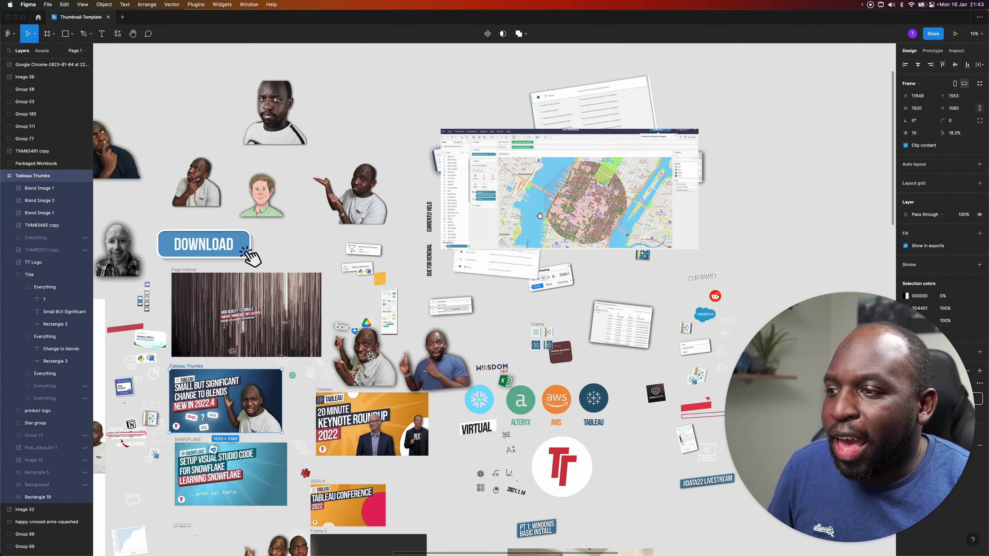
left_click_drag(584, 194, 846, 121)
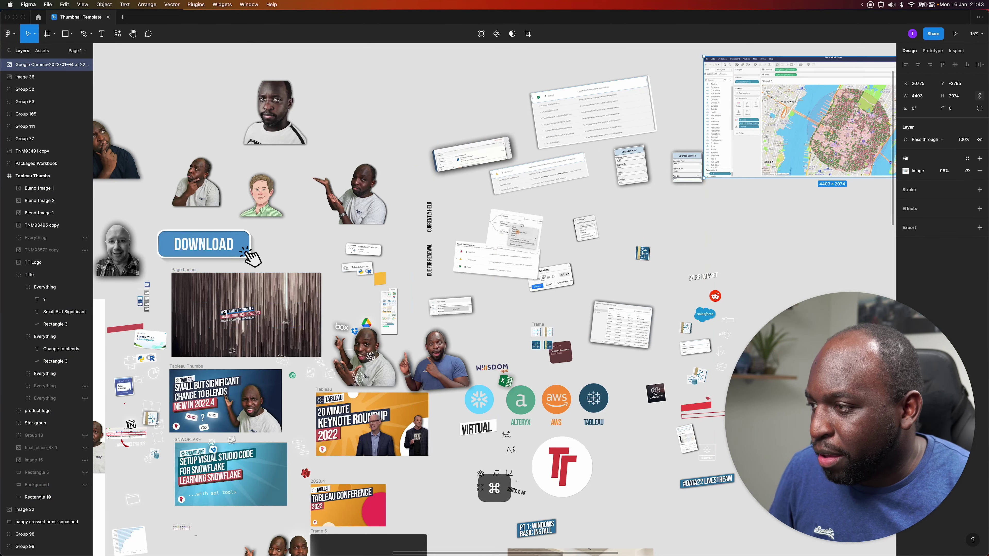
scroll(272, 317, "up", 4, "super")
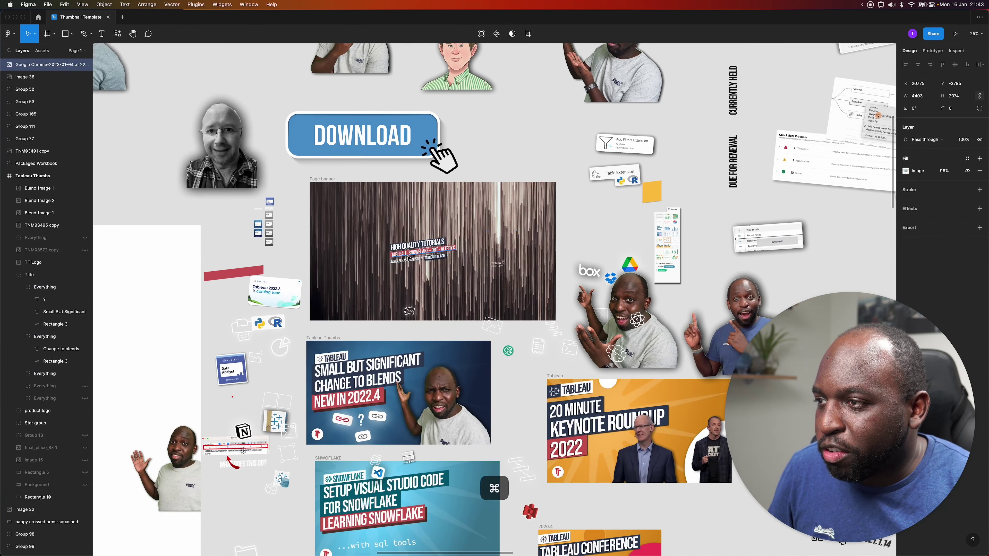
scroll(400, 253, "up", 3, "super")
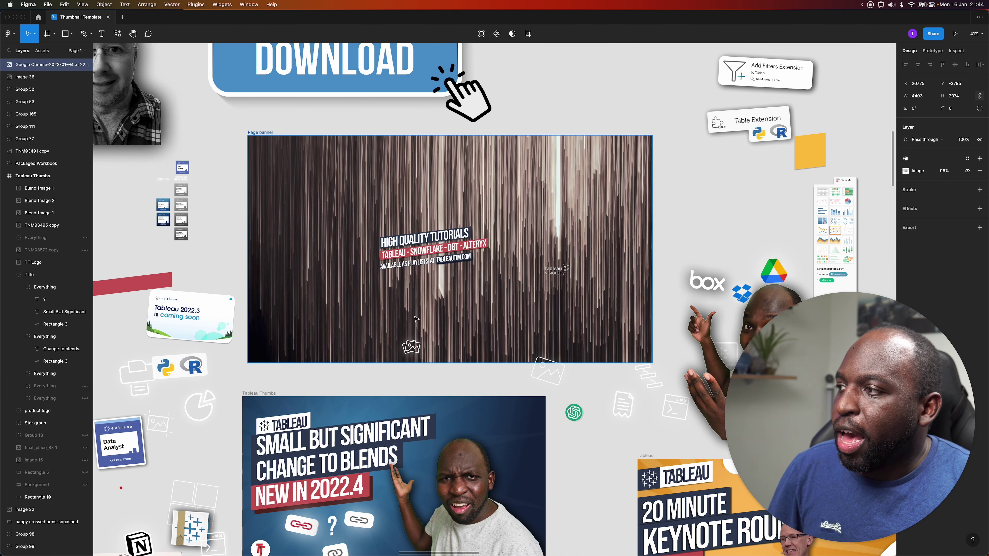
scroll(469, 307, "down", 5)
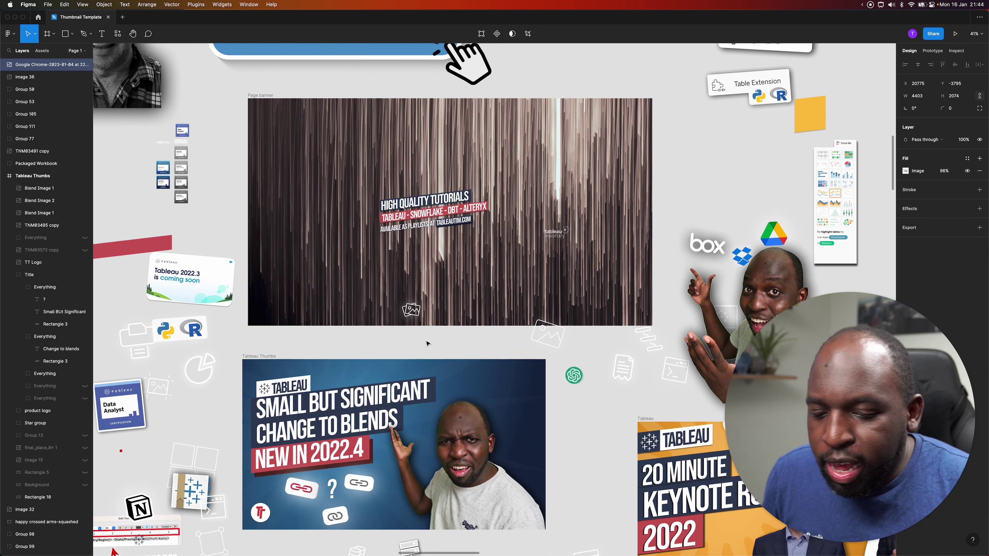
scroll(406, 349, "down", 6)
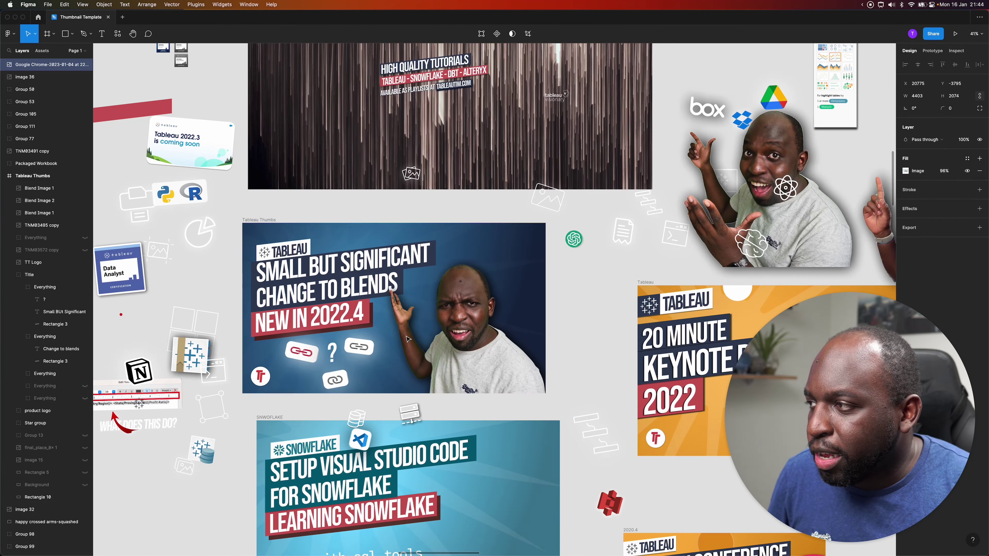
Drill into the Tableau Thumbs frame's content group to edit the SMALL BUT SIGNIFICANT text.
left_click(264, 220)
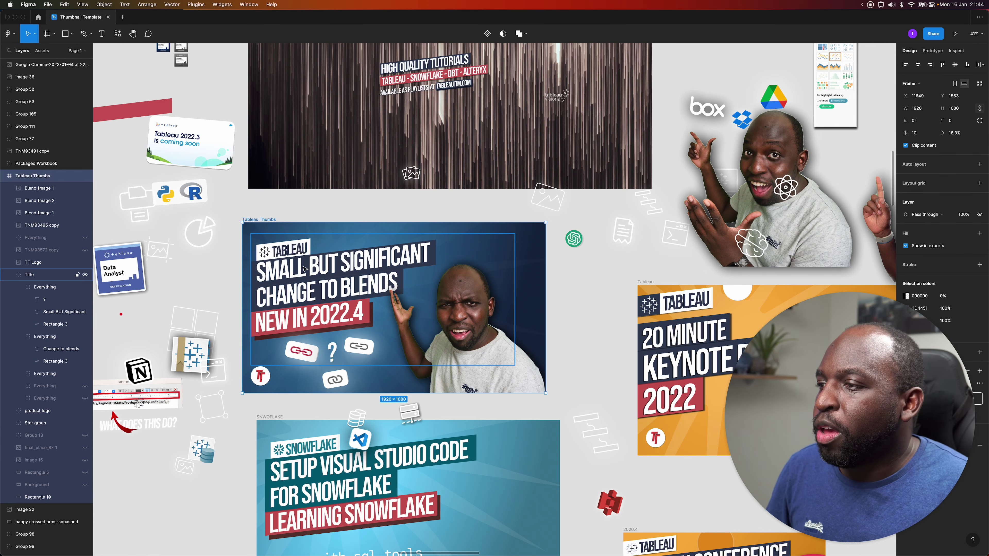
left_click(292, 279)
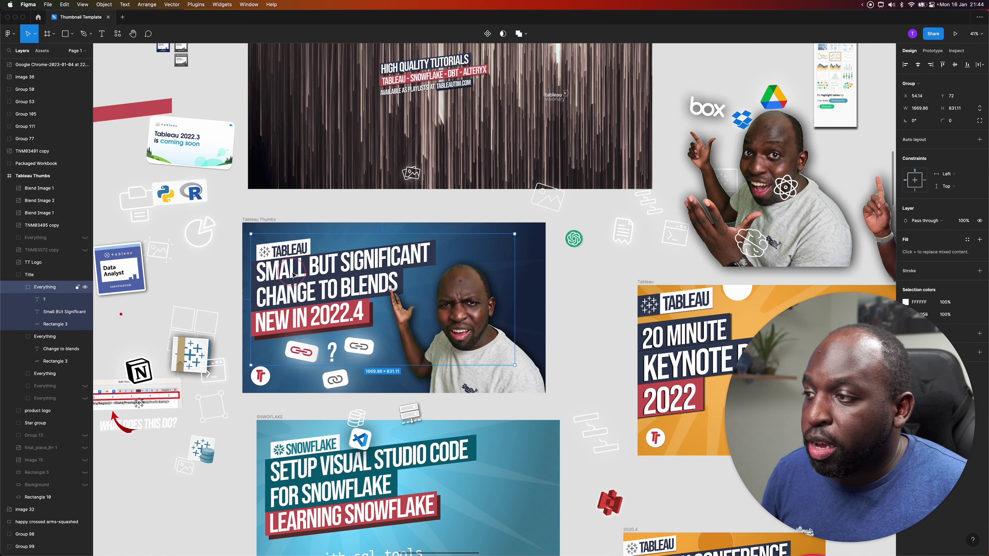
double_click(292, 274)
double_click(292, 273)
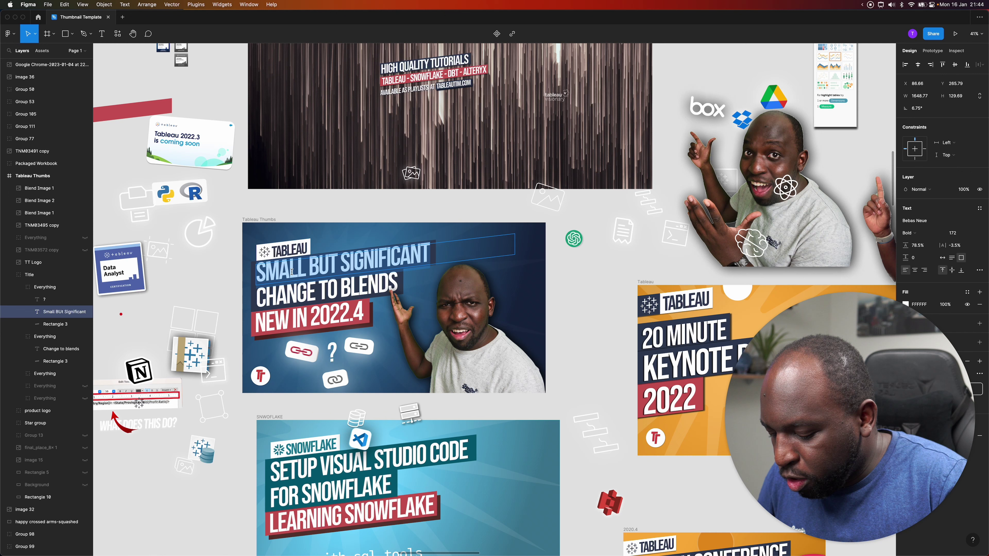
Retype the first two title lines as 'This is a new thumbnail' and 'Check it out'.
type("This is a new")
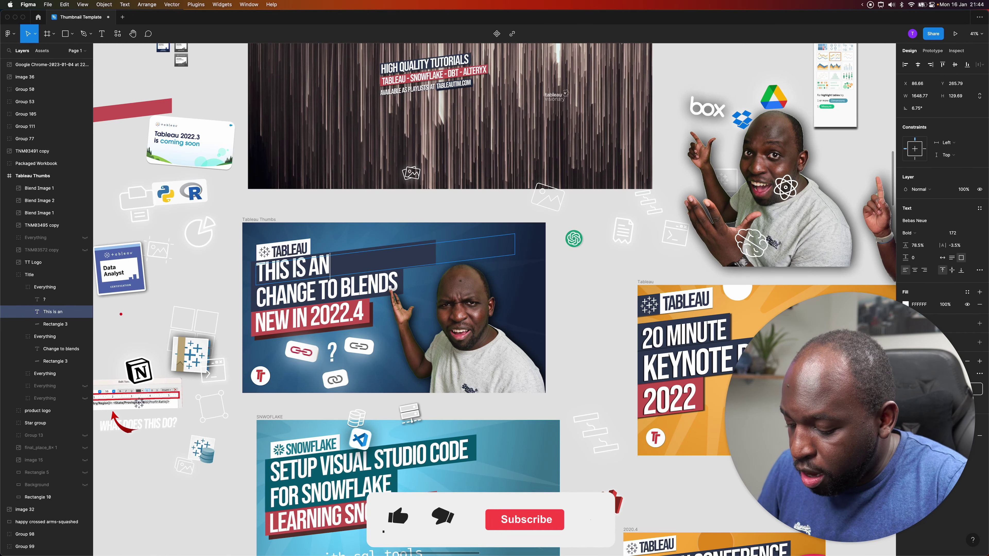
type(" thumbnail")
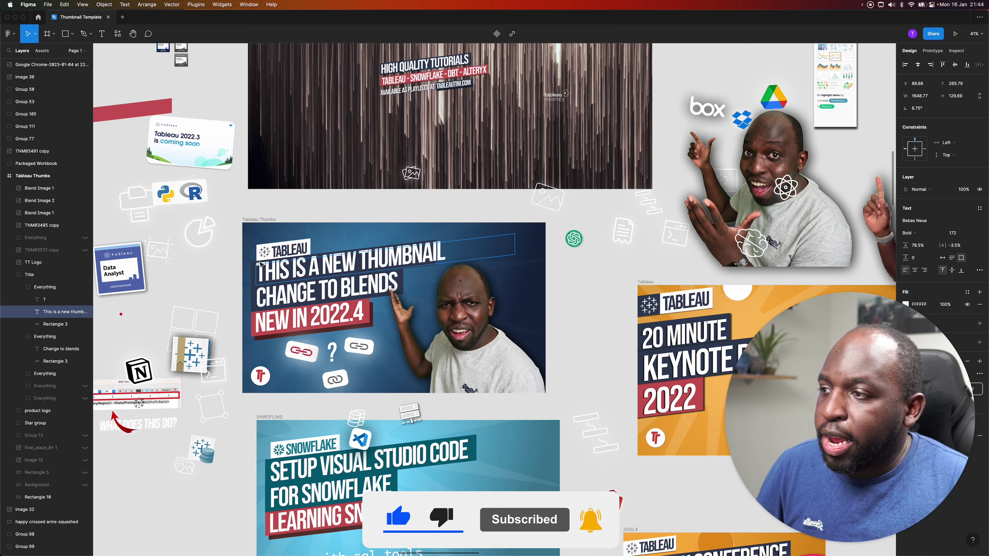
left_click(292, 285)
double_click(284, 292)
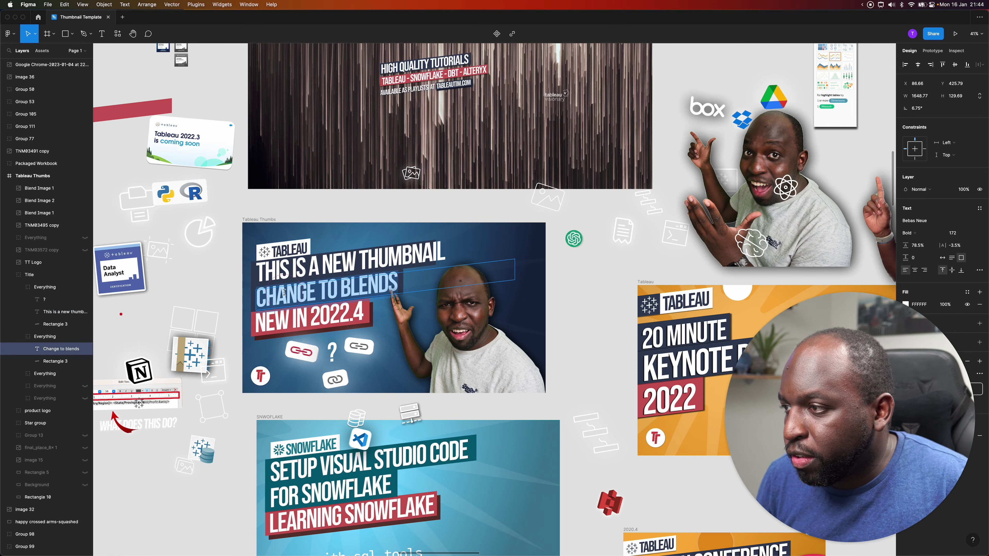
type("Check it out")
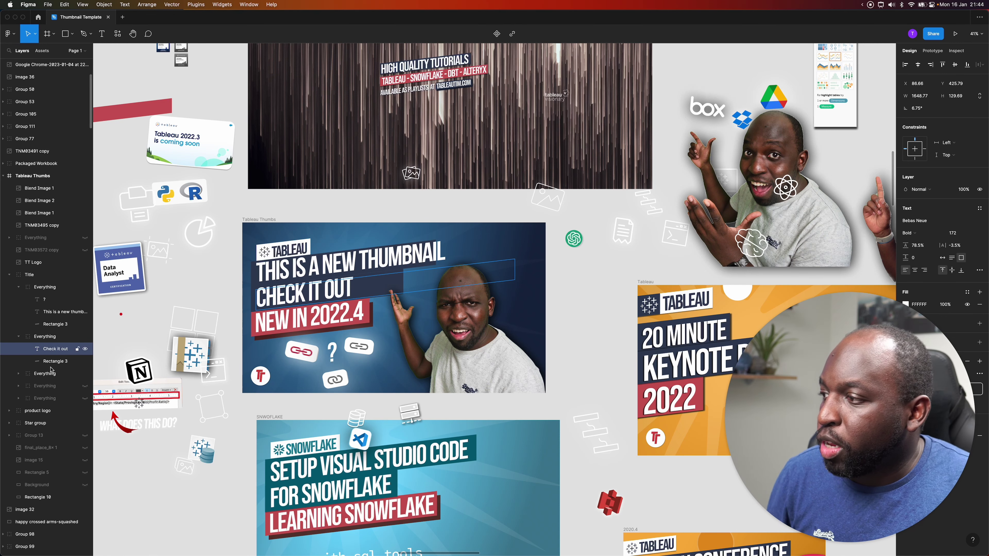
Widen the dark banner behind line one and retype NEW IN 2022.4 as 'YT thumbnails'.
left_click(425, 270)
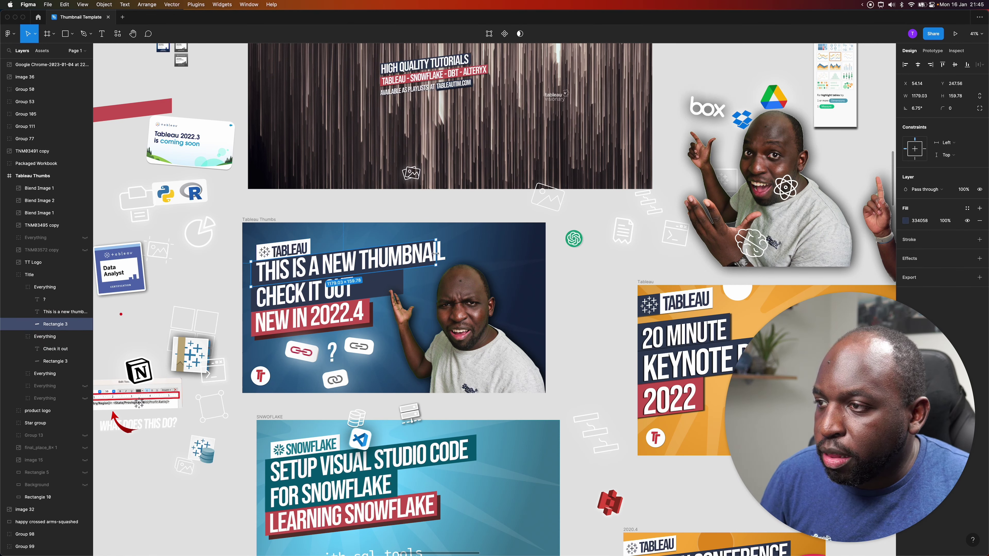
left_click_drag(436, 264, 356, 281)
left_click(56, 361)
left_click(278, 329)
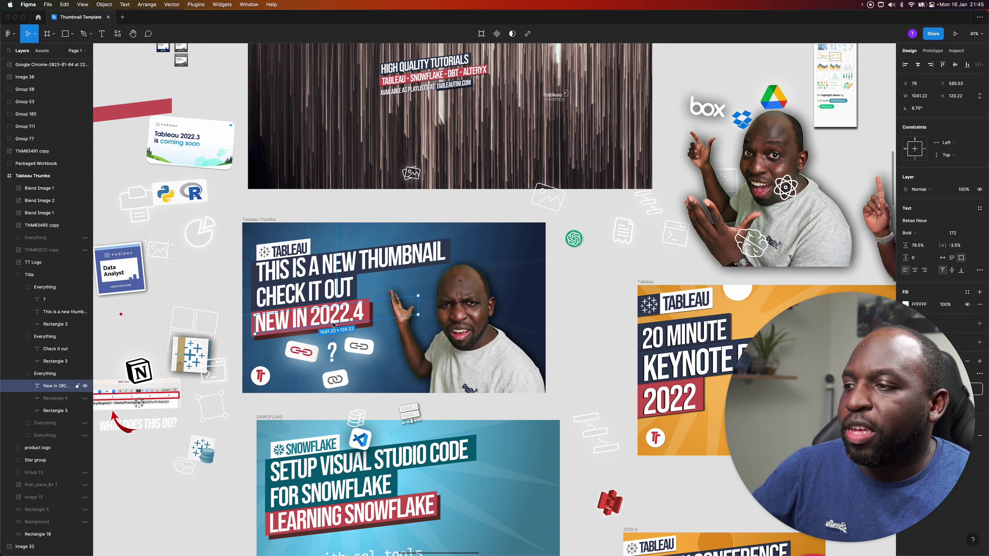
scroll(333, 324, "right", 1)
double_click(293, 319)
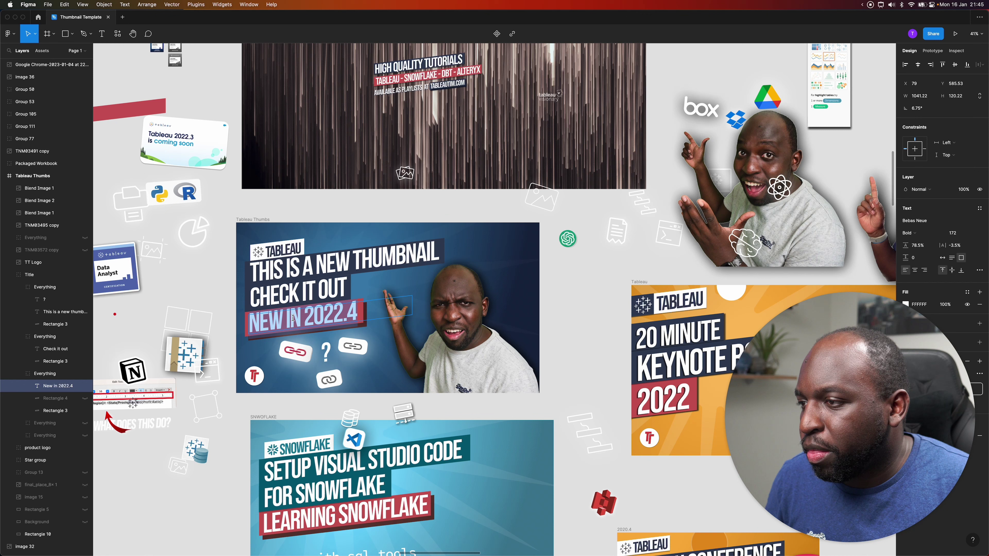
type("YT th")
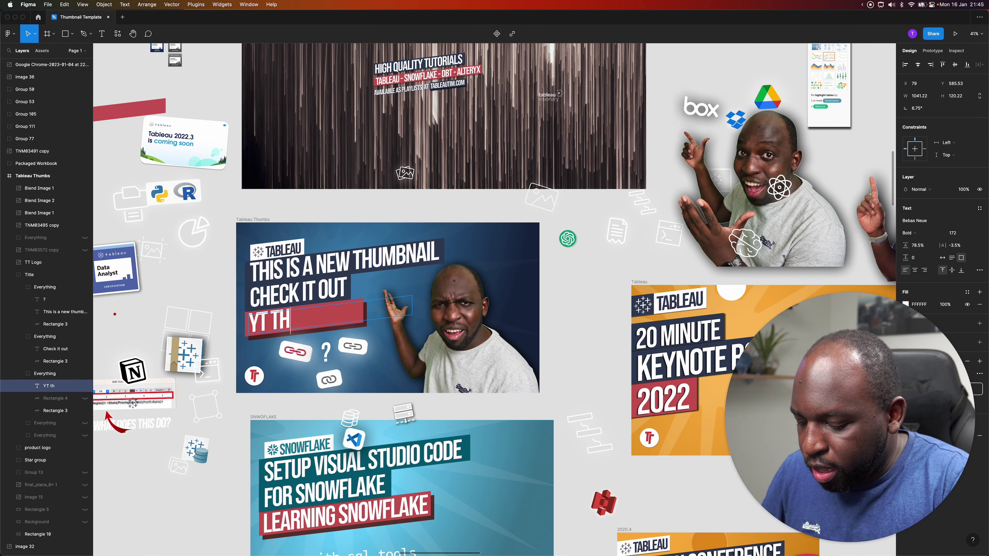
type("umbnails")
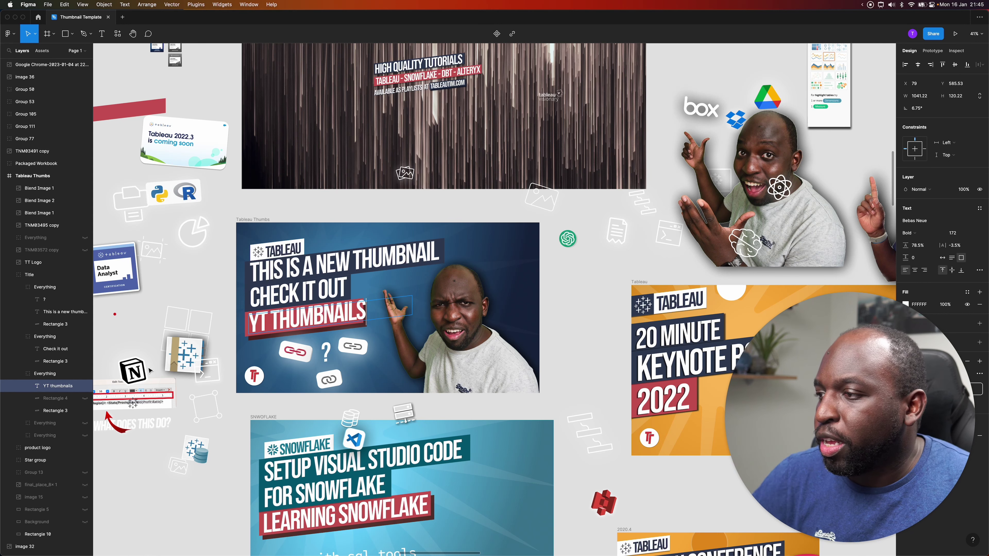
Widen the red banner to fit YT THUMBNAILS and drag the link icons off the thumbnail.
left_click(55, 411)
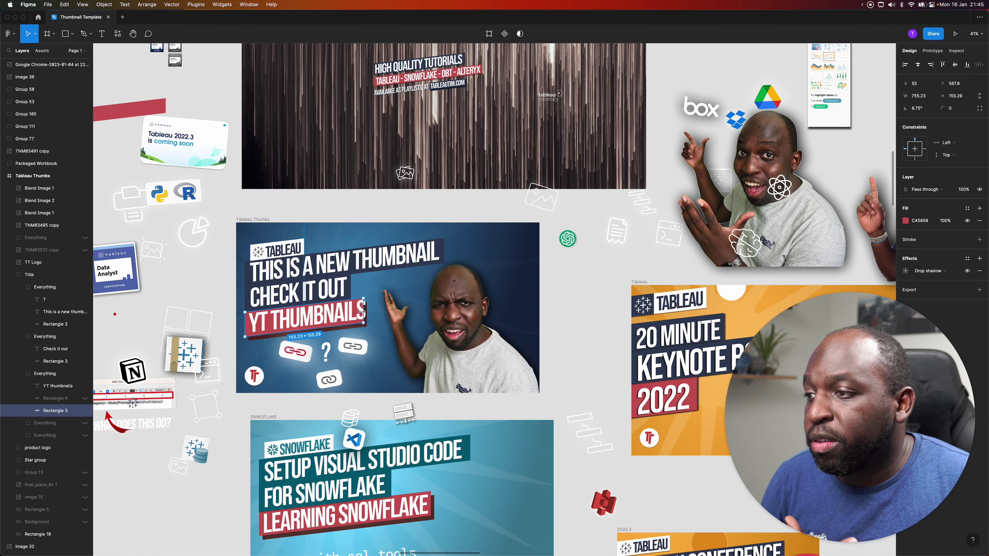
left_click_drag(364, 311, 373, 311)
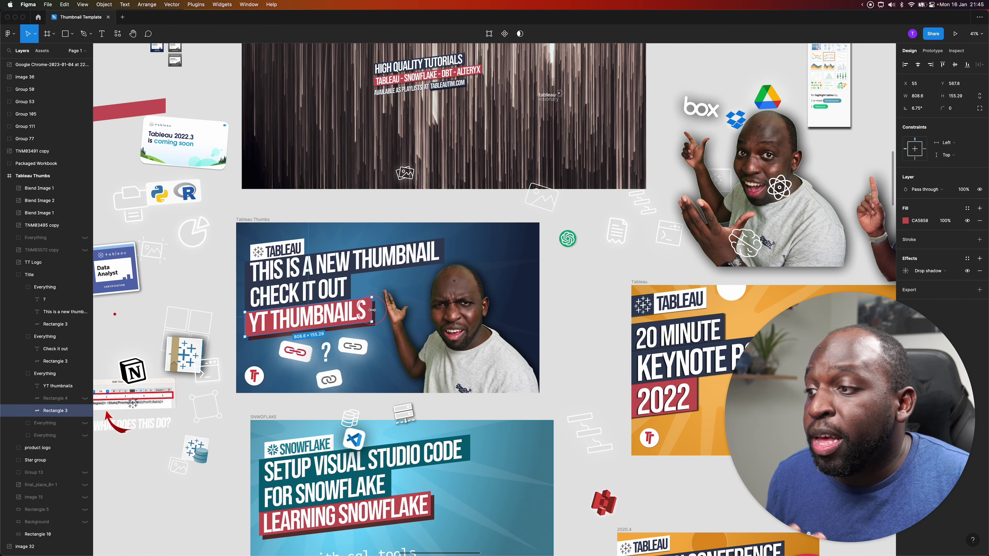
left_click(355, 349)
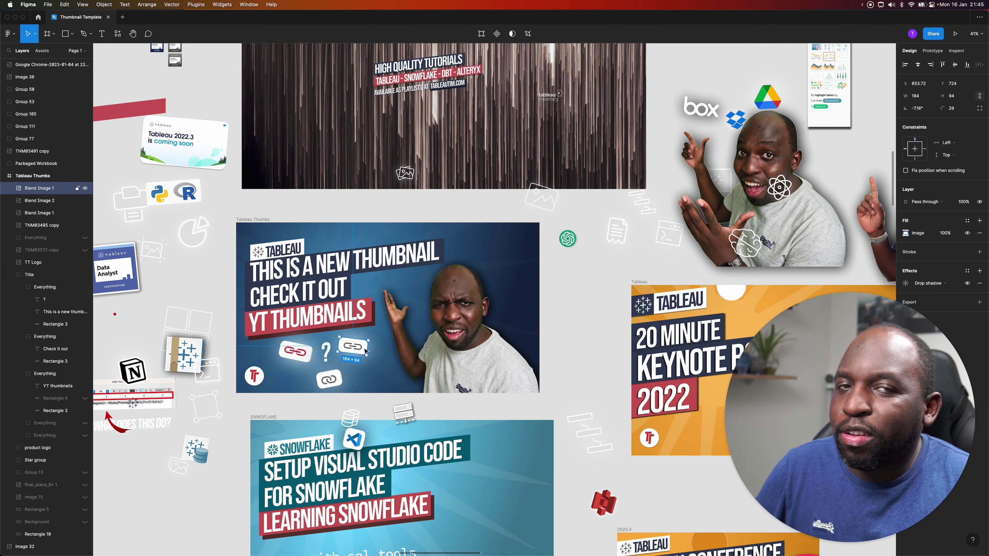
left_click_drag(372, 347, 586, 303)
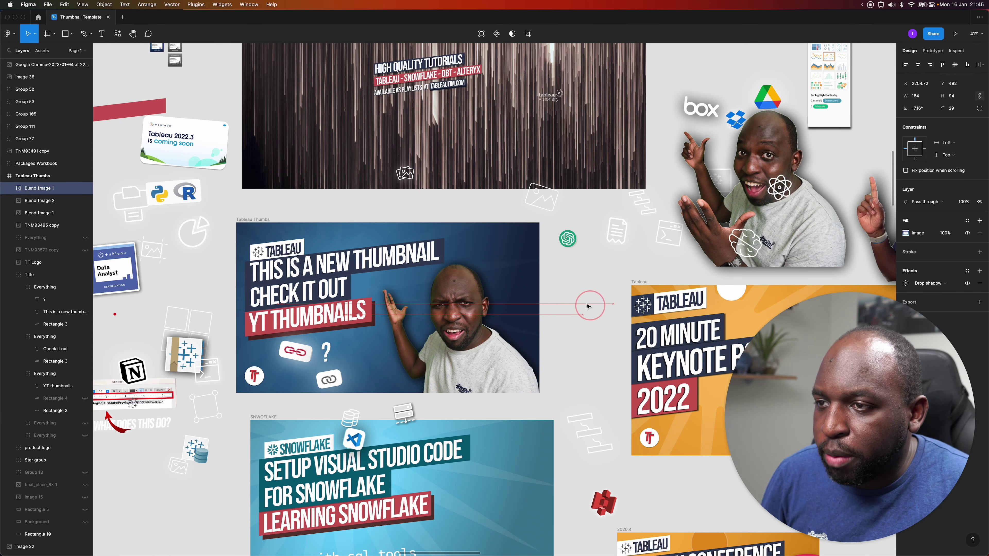
left_click_drag(329, 379, 582, 274)
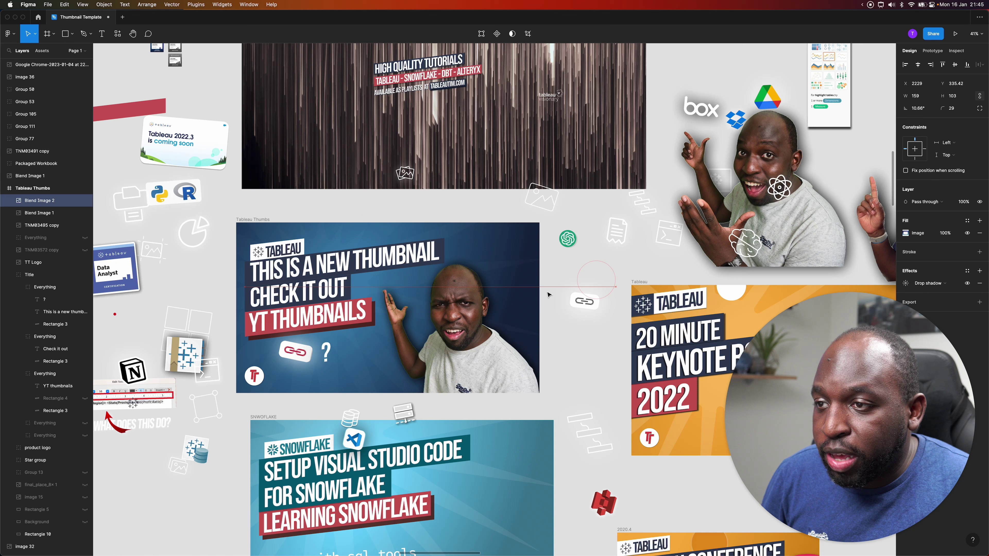
left_click_drag(290, 347, 587, 262)
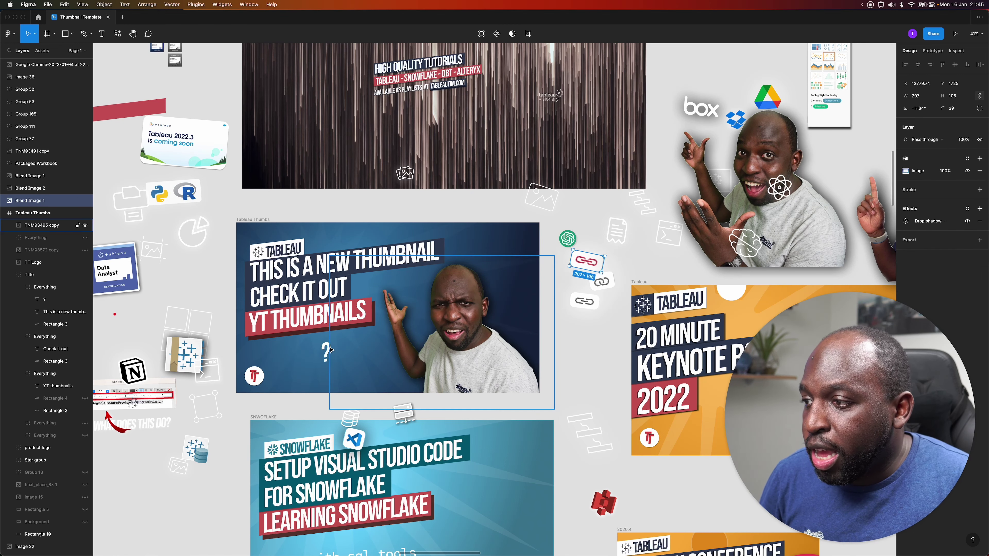
left_click(327, 348)
left_click_drag(326, 348, 330, 348)
Move the question mark and the man's cut-out photo out of the Tableau Thumbs frame.
left_click(331, 348)
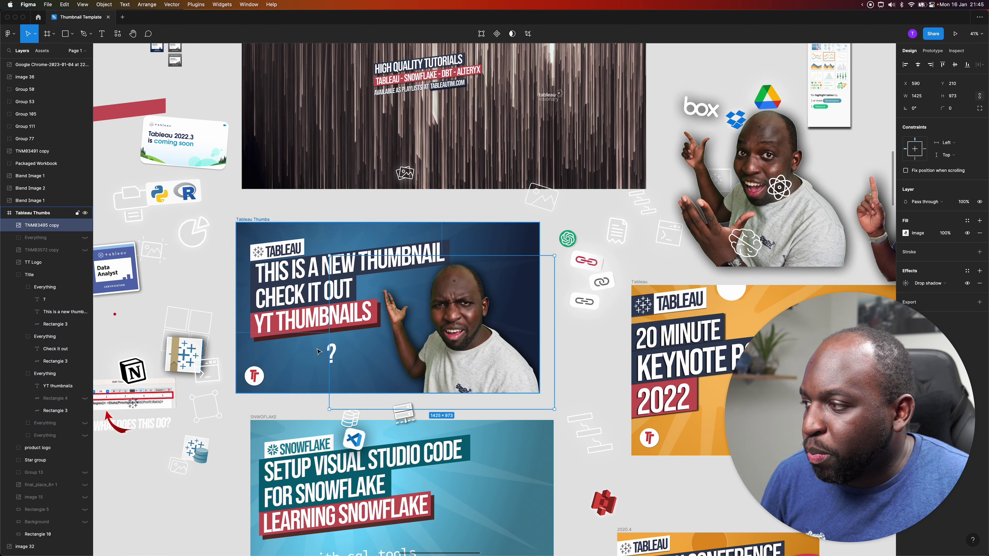
left_click(46, 299)
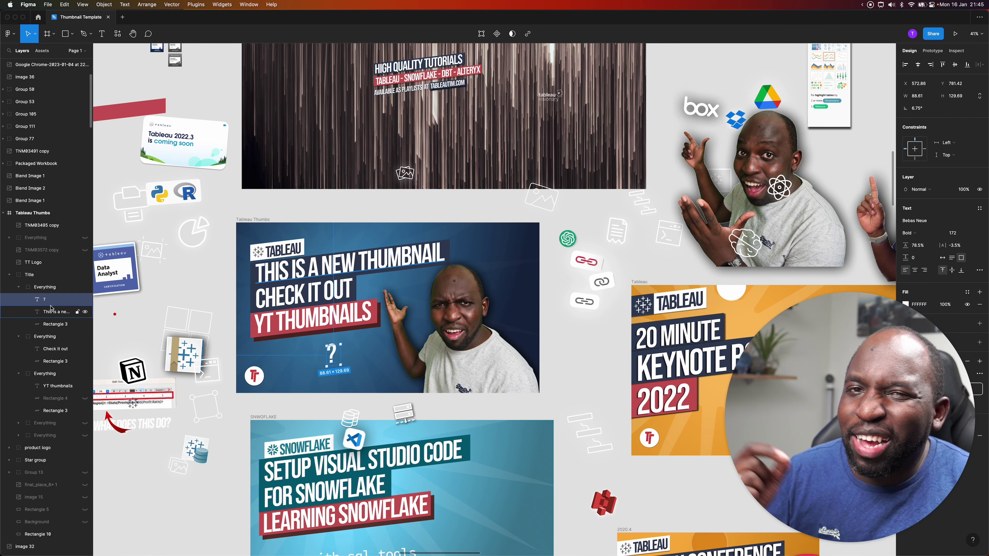
left_click_drag(39, 300, 28, 235)
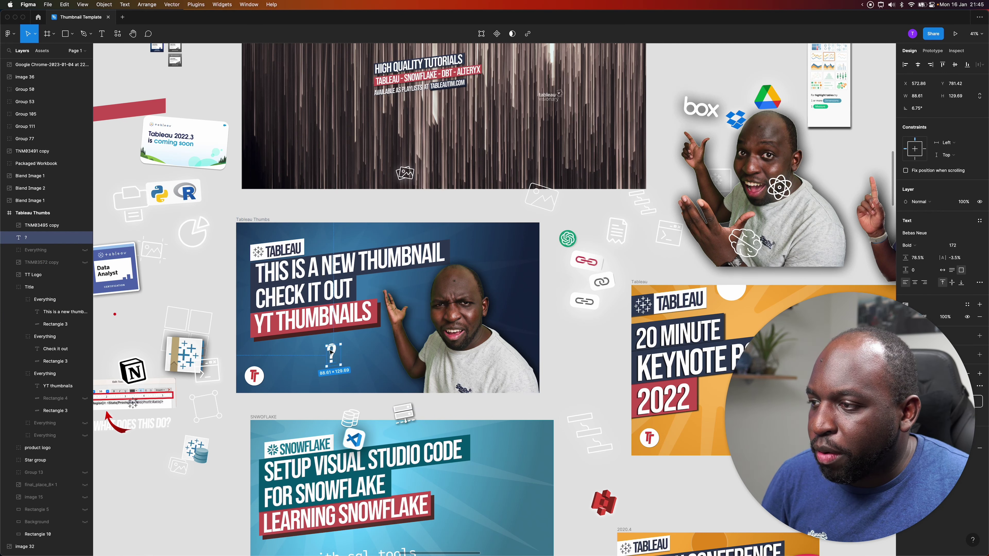
left_click_drag(468, 344, 721, 324)
left_click_drag(332, 353, 611, 215)
left_click(625, 251)
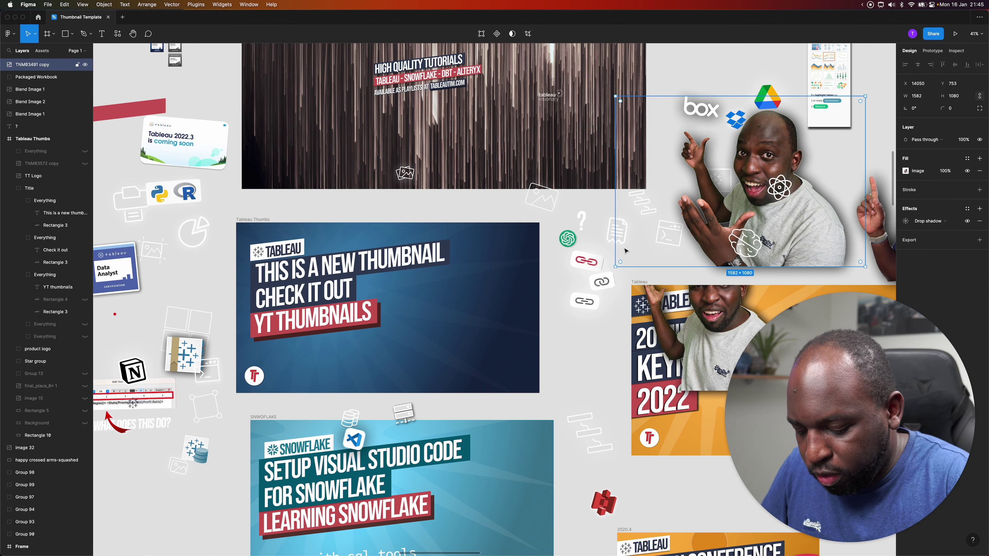
Place a copy of the hands-on-head cut-out photo into the Tableau Thumbs frame.
scroll(624, 250, "down", 4)
scroll(471, 66, "left", 8)
scroll(470, 66, "down", 5)
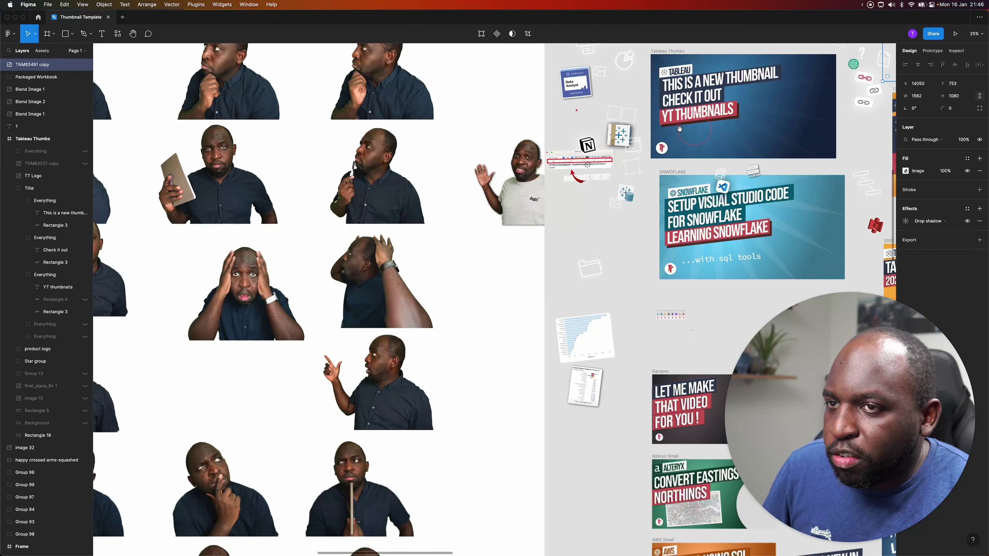
scroll(679, 128, "left", 9)
scroll(680, 128, "down", 3)
left_click(446, 249)
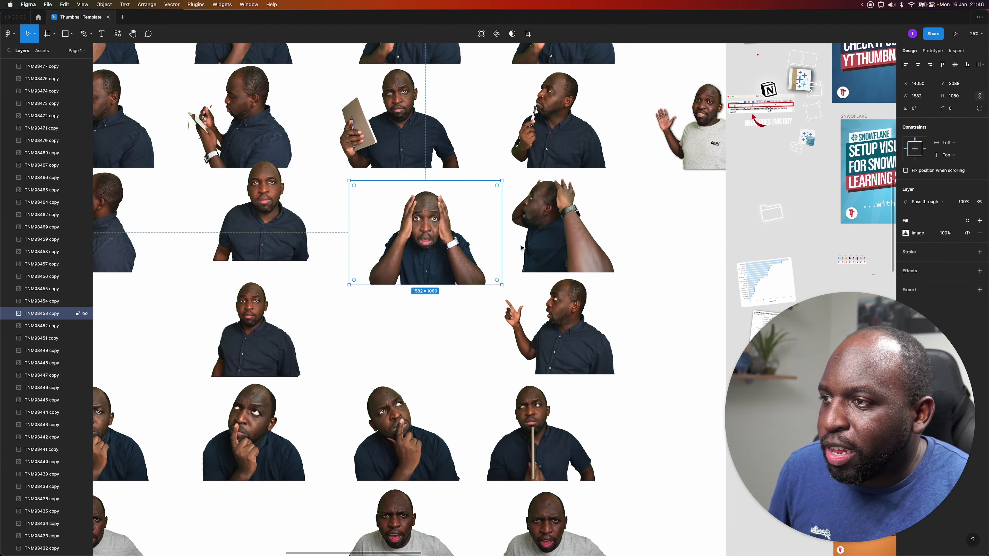
scroll(481, 302, "right", 8)
scroll(482, 303, "up", 5)
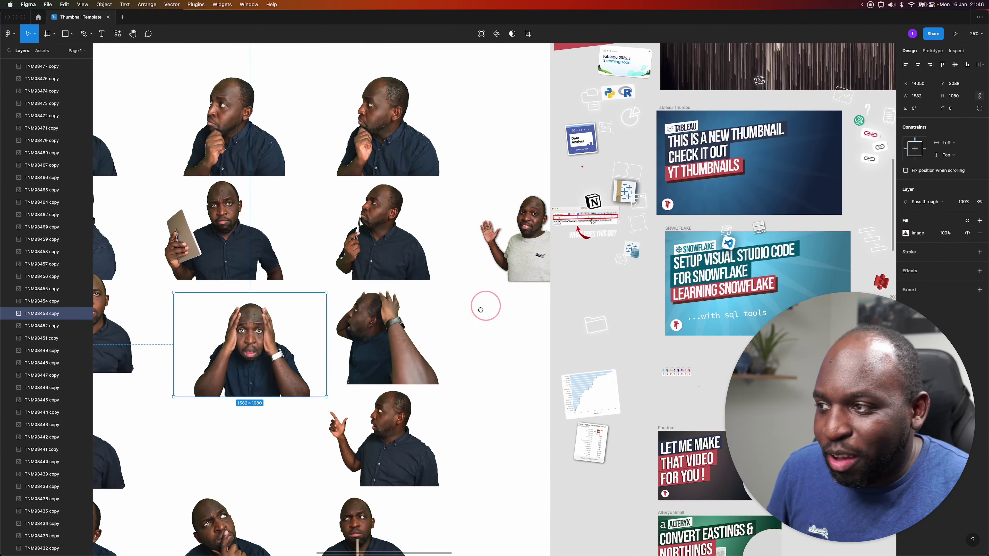
left_click_drag(196, 370, 737, 203)
Resize the photo to 1349×921 on the right, resting on the thumbnail's bottom edge.
key("super+equal")
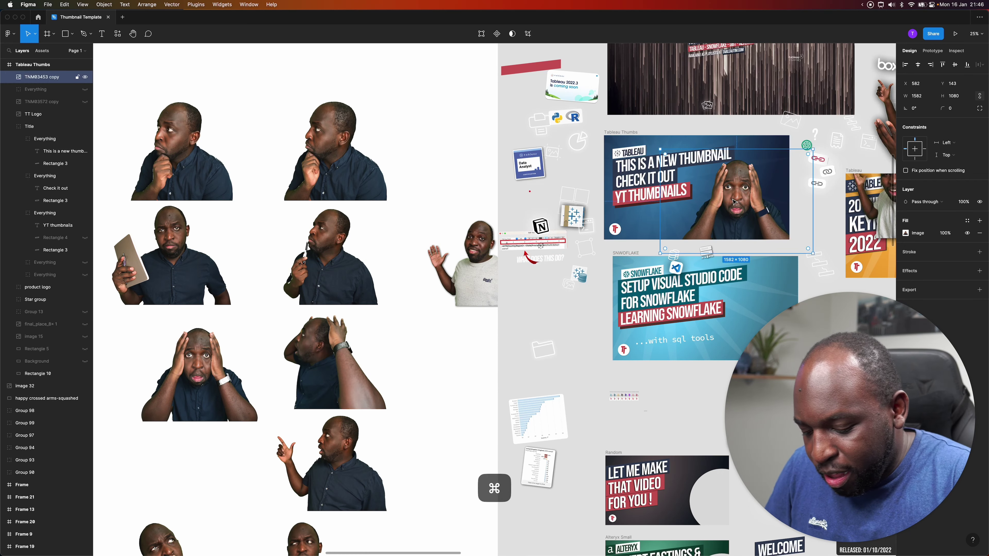
scroll(728, 156, "right", 10)
scroll(728, 156, "up", 4)
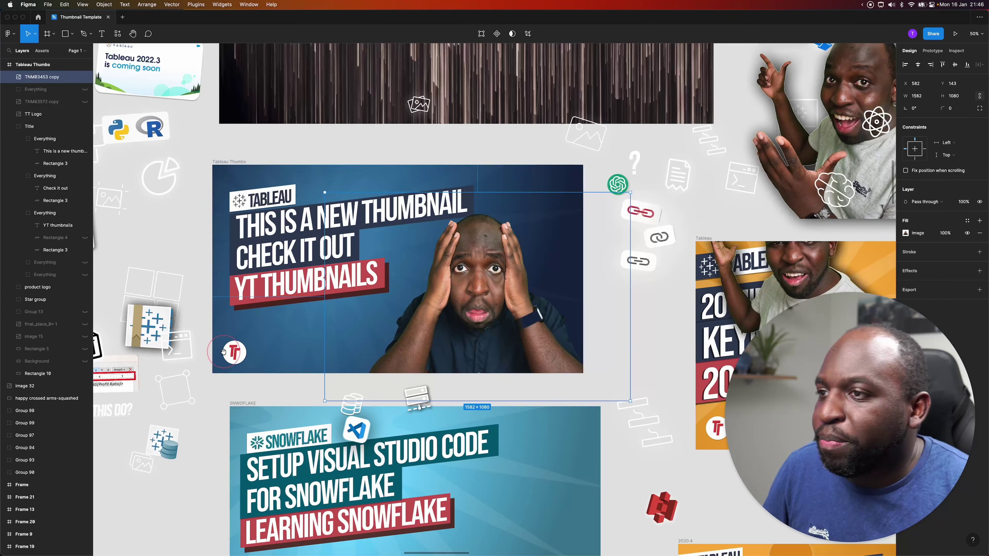
left_click_drag(492, 290, 487, 273)
left_click_drag(320, 174, 378, 215)
left_click_drag(514, 327, 492, 317)
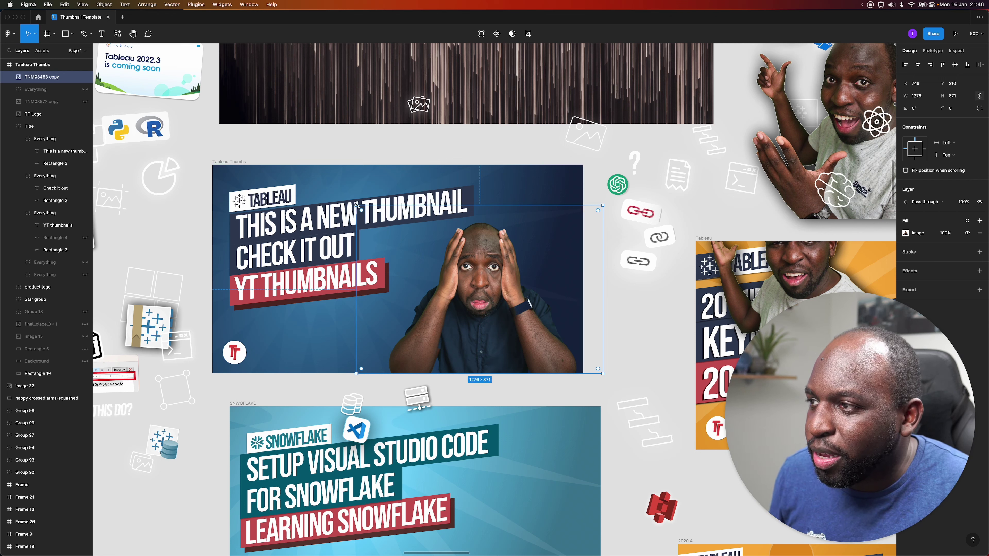
left_click_drag(357, 205, 350, 197)
left_click_drag(474, 297, 471, 298)
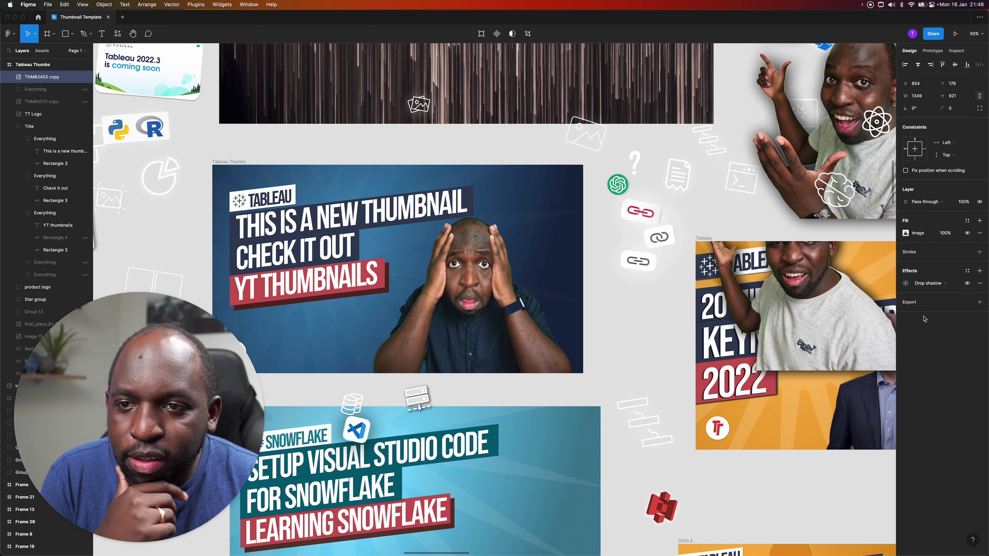
Give the hands-on-head photo a Drop shadow with X 17, blur 48 and 100% opacity.
left_click(911, 272)
left_click(905, 284)
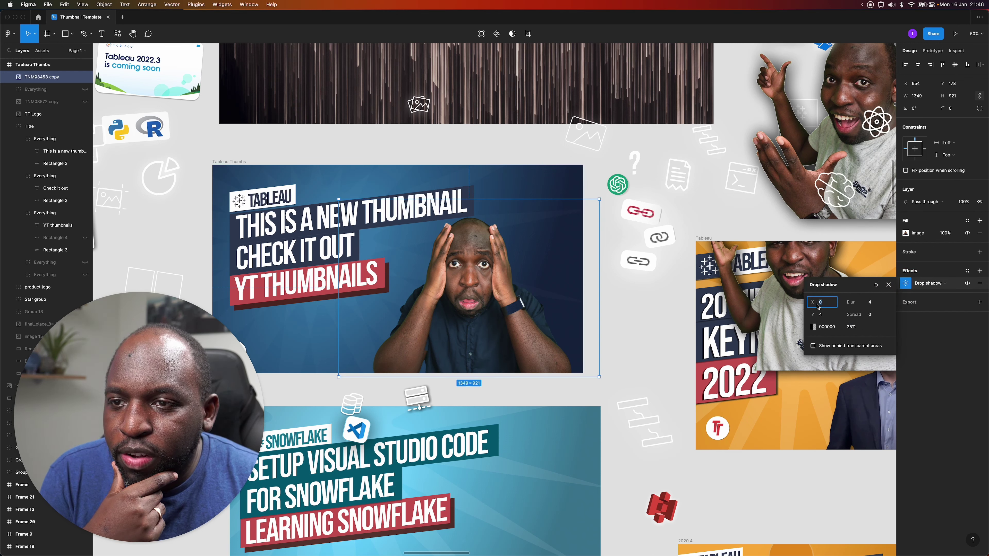
left_click_drag(812, 303, 812, 304)
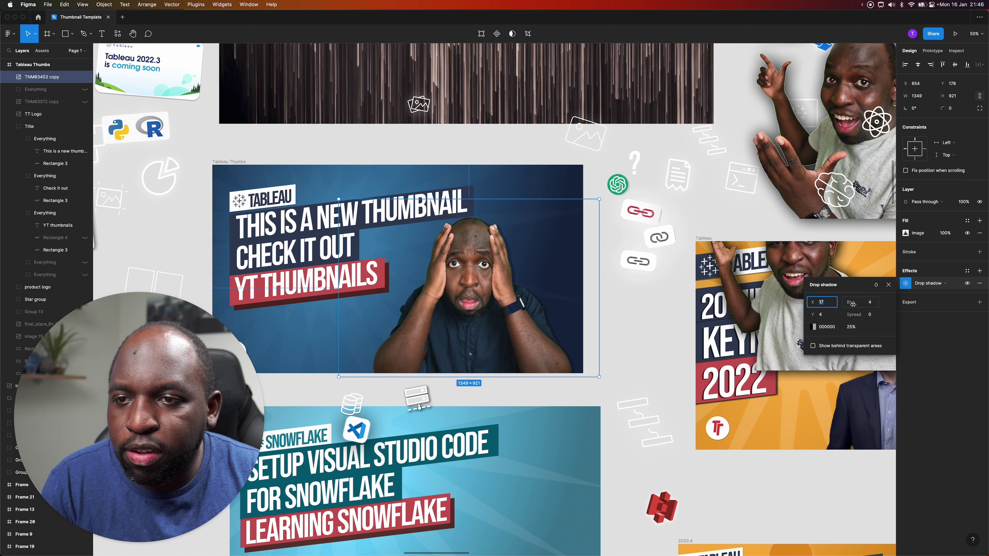
left_click_drag(852, 304, 918, 304)
left_click_drag(35, 304, 78, 303)
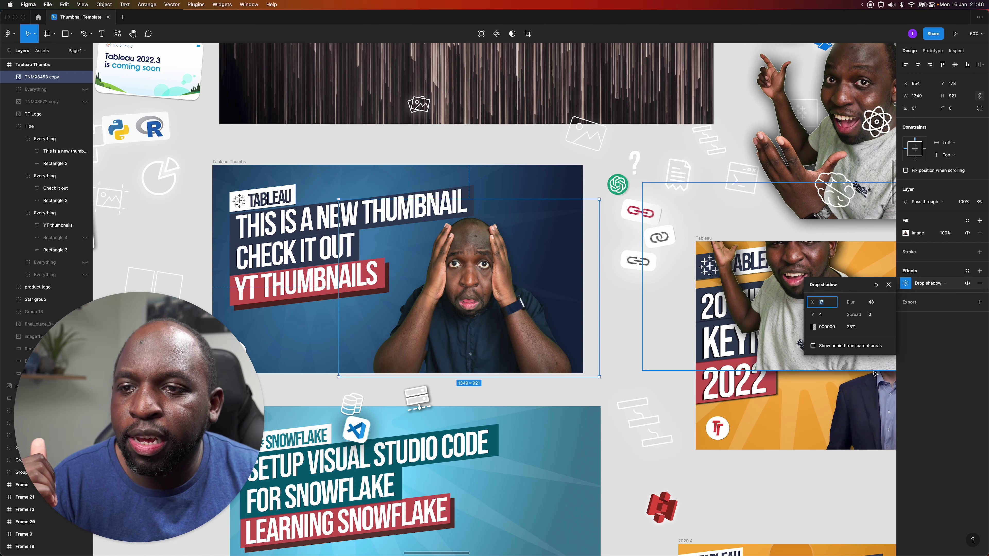
left_click_drag(843, 326, 852, 305)
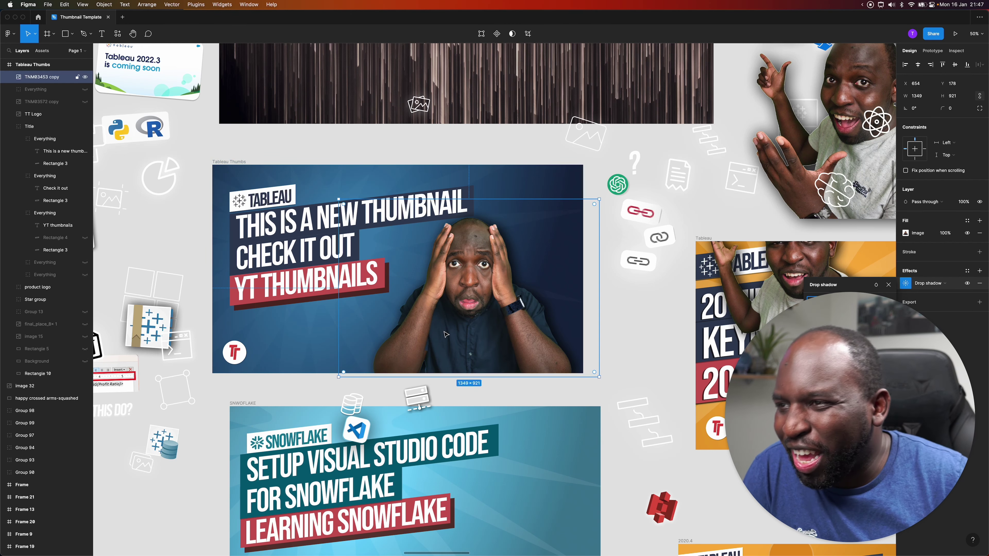
Move the white picture icon to the thumbnail's upper right and set its drop shadow X offset to 1.
left_click_drag(586, 135, 544, 214)
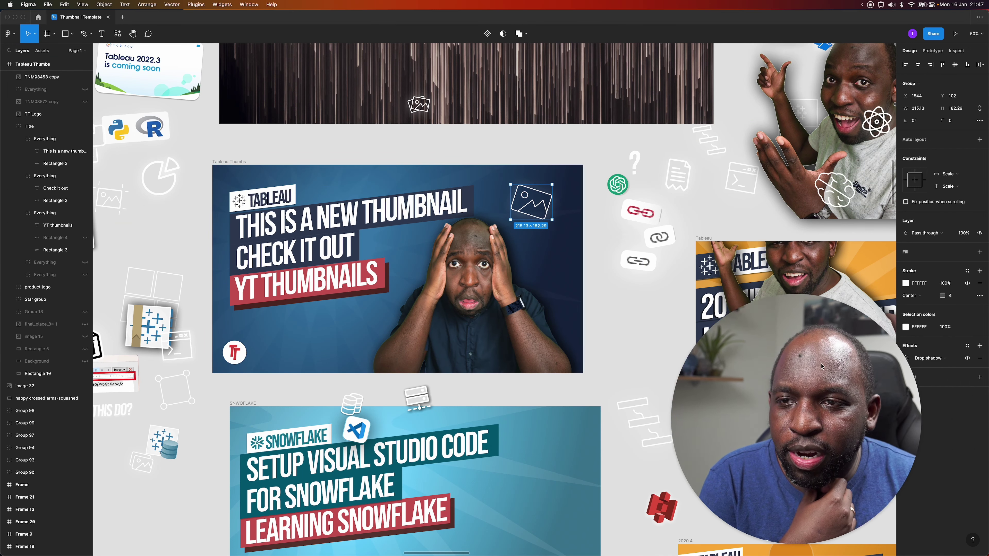
left_click(905, 359)
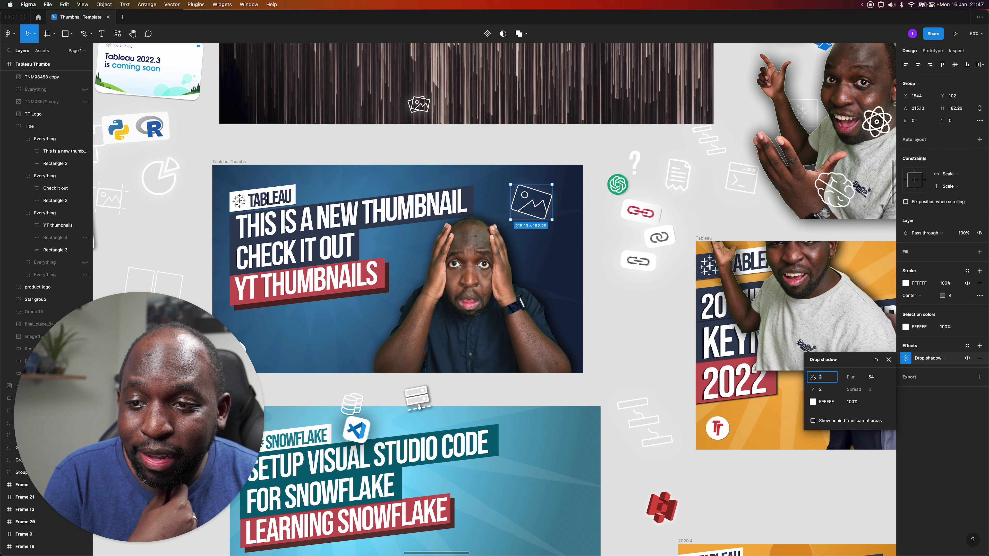
left_click_drag(813, 378, 562, 367)
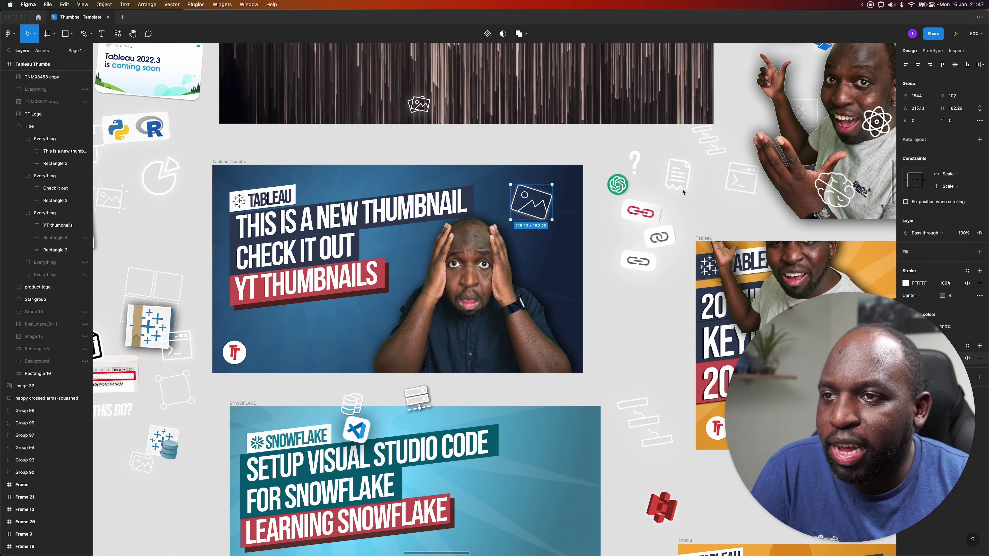
Drag another picture-icon group below the Tableau thumbnail's headline and make a scaled-up copy of it.
left_click(687, 219)
left_click(606, 278)
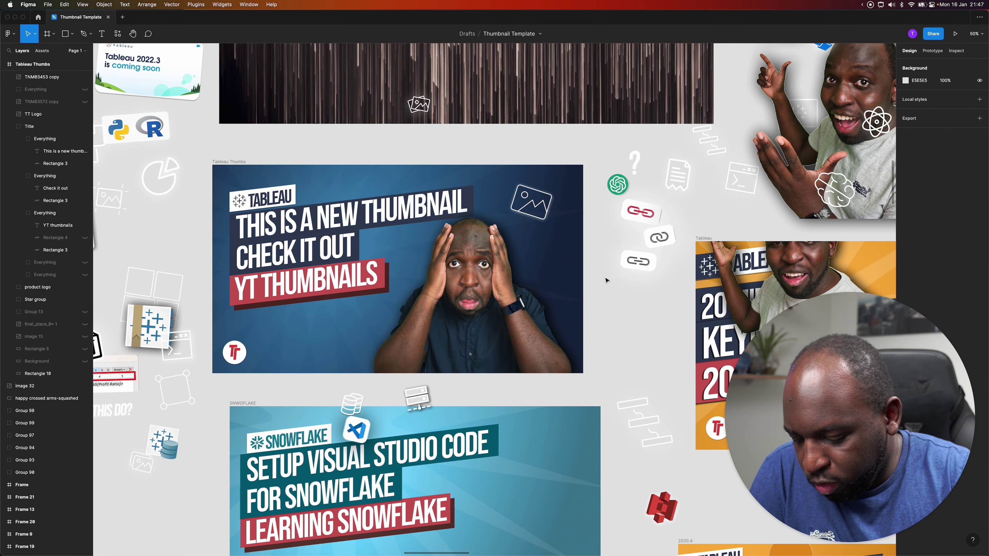
key("super+minus")
key("super+minus")
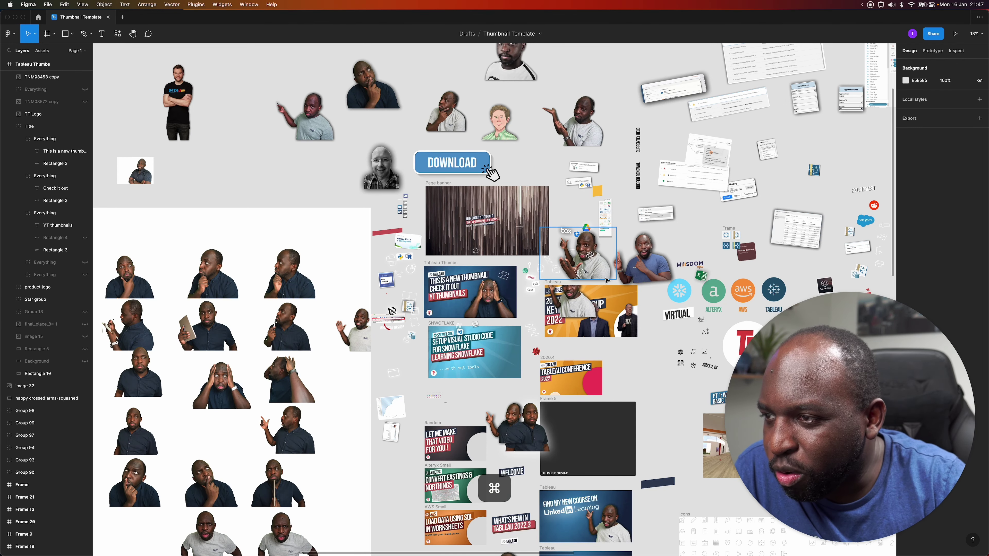
key("super+equal")
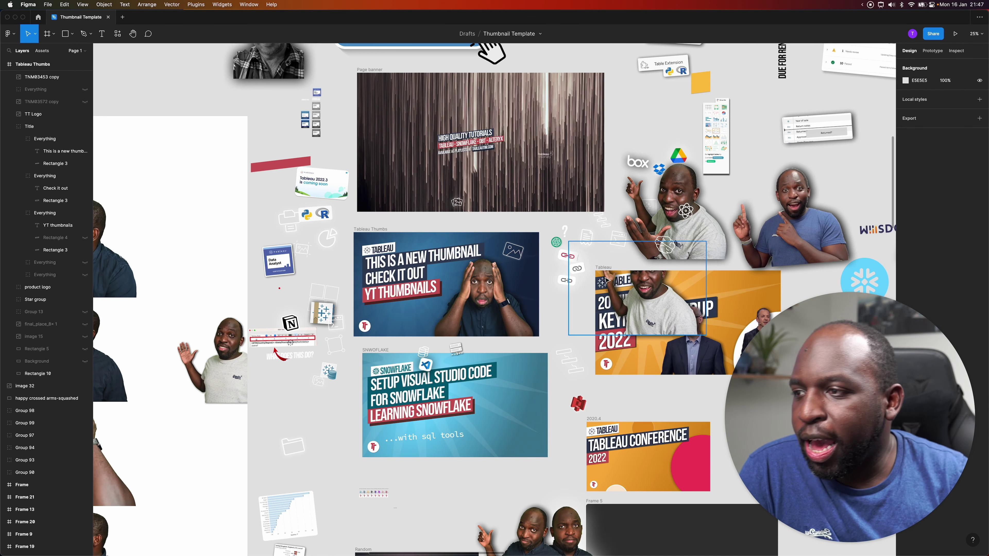
key("alt+super+a")
left_click_drag(417, 219, 409, 316)
key("alt+super+a")
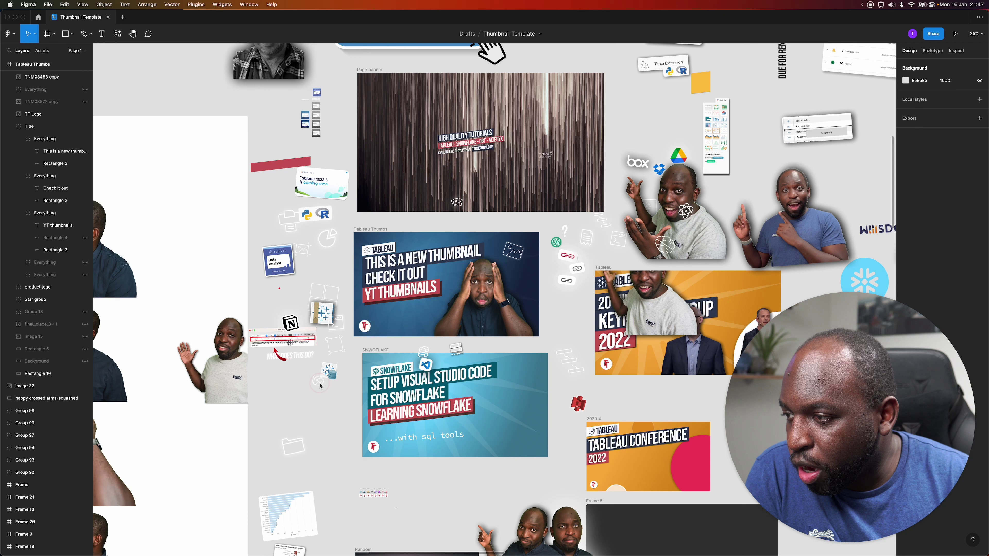
left_click_drag(318, 380, 406, 321)
key("super+g")
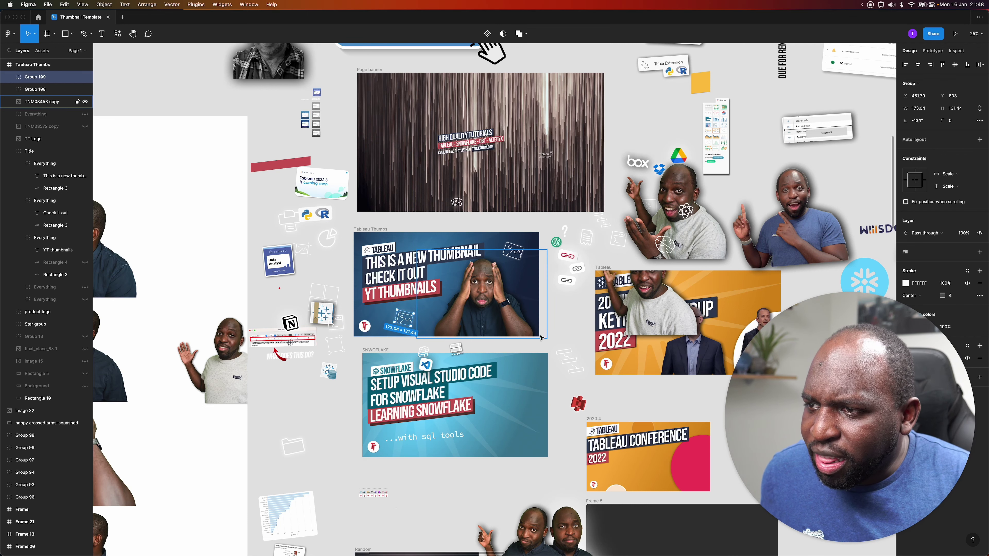
left_click(573, 329)
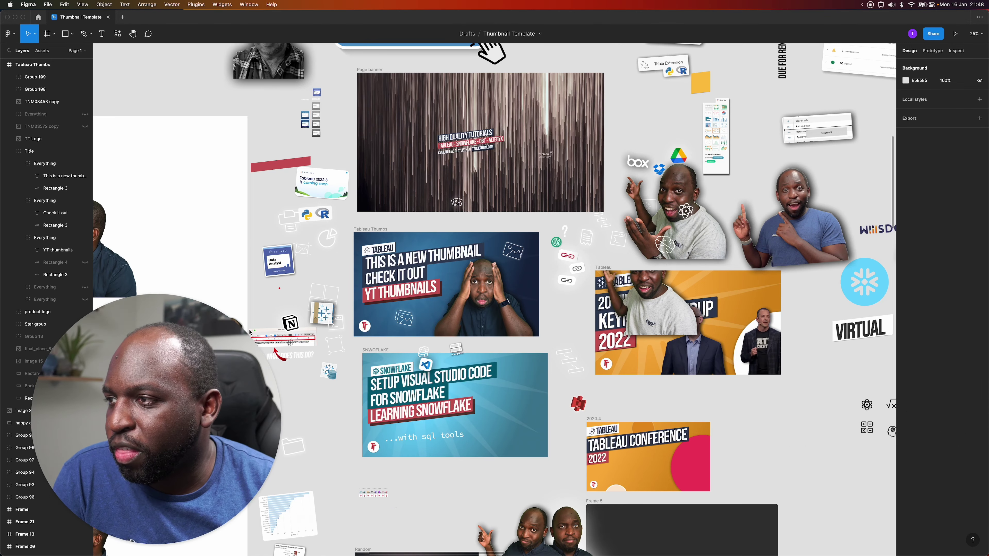
Select the Tableau Thumbs frame and export it as a JPG named 'test thumbnail' in Thumbnails.
left_click(381, 230)
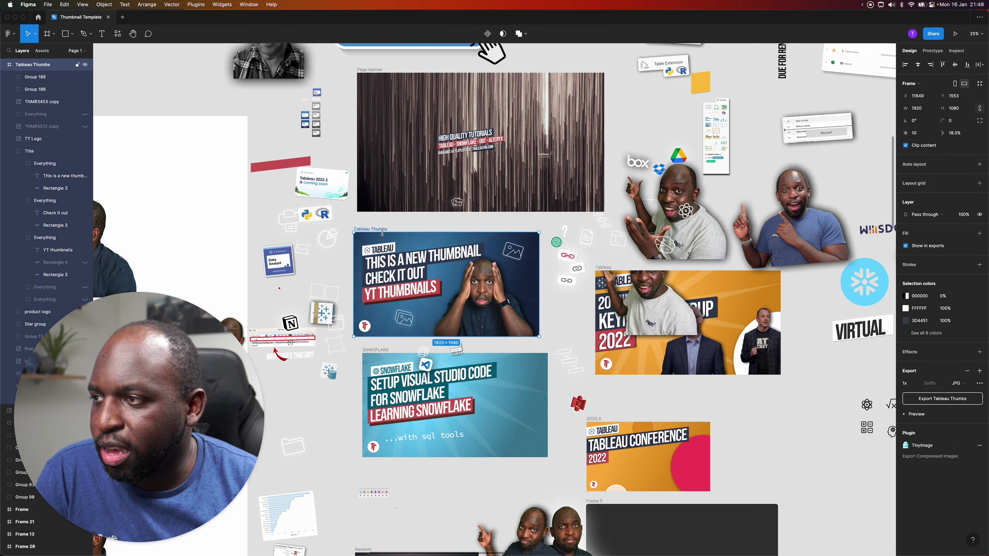
left_click(943, 399)
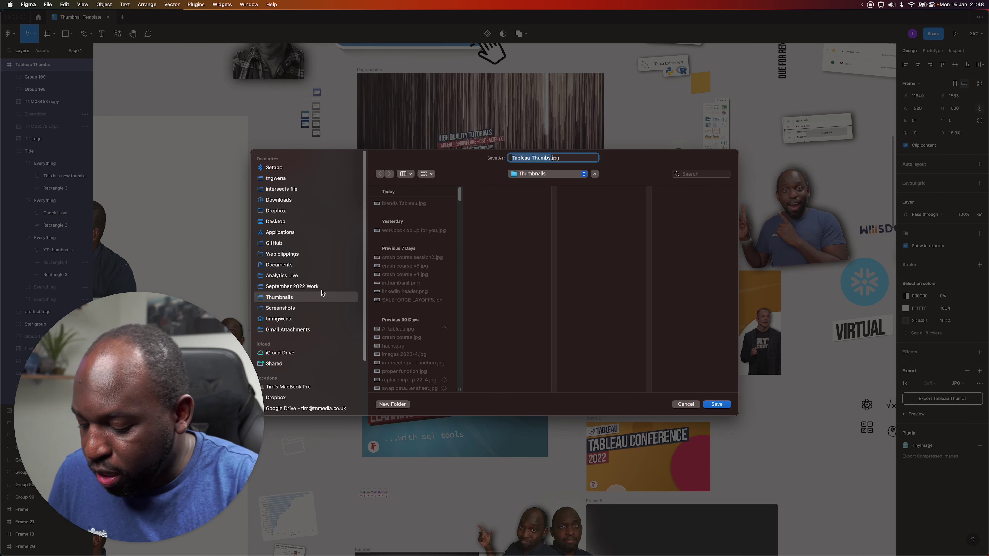
type("test thu")
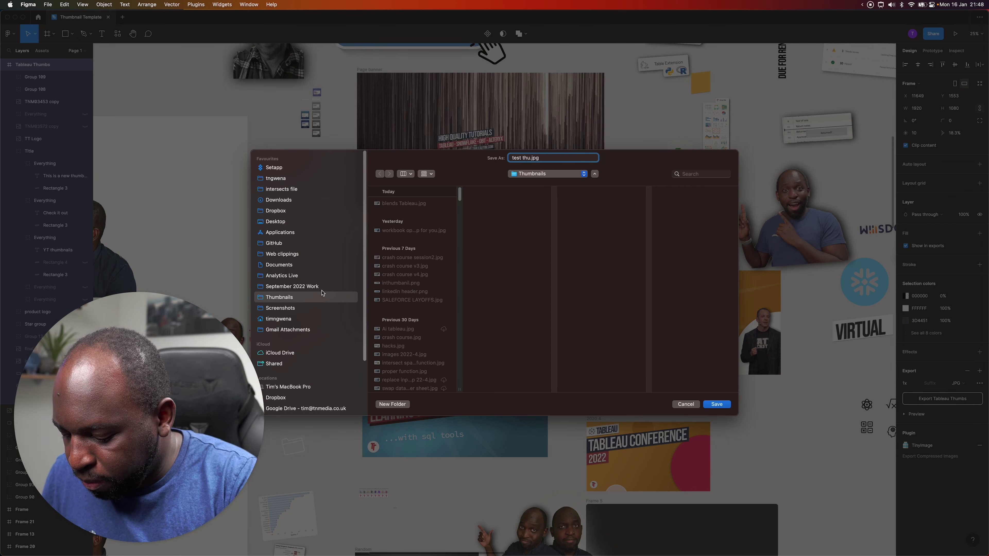
type("mbnail")
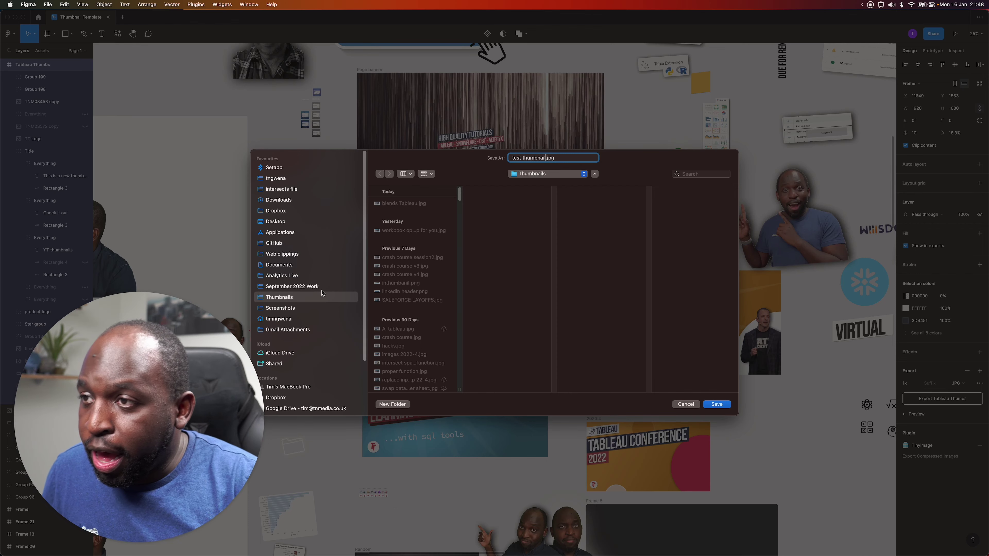
left_click(716, 404)
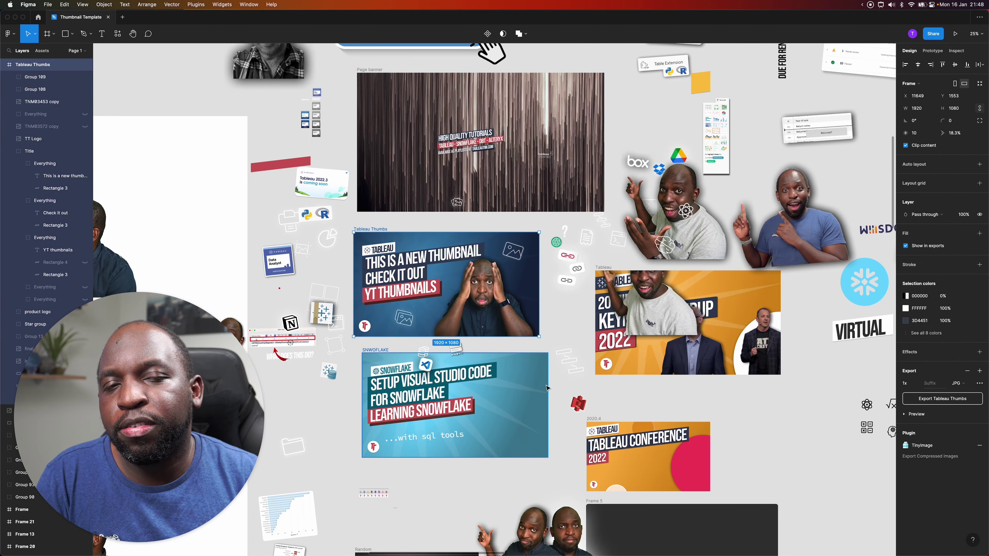